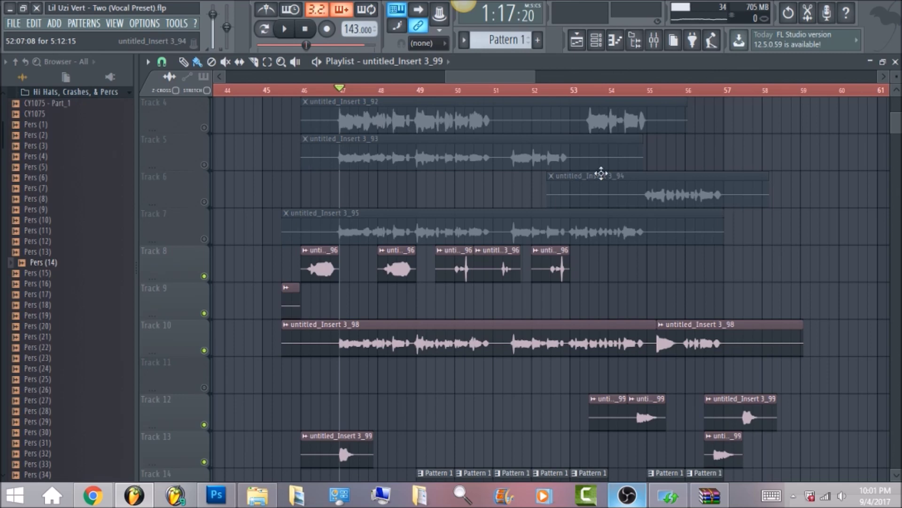
# Review the effect chains on the master, instrumental and first vocal insert (track 4) in the mixer, and mute the instrumental track 1.
pyautogui.click(654, 40)
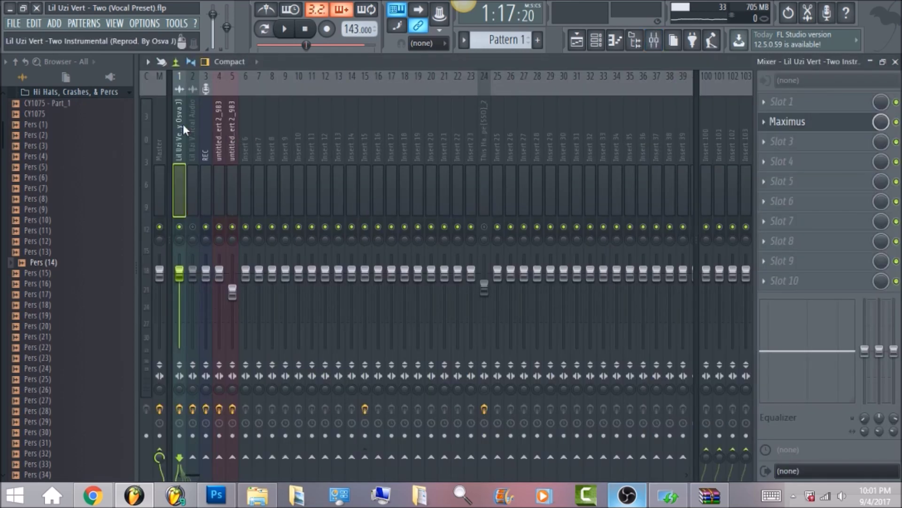
pyautogui.click(159, 122)
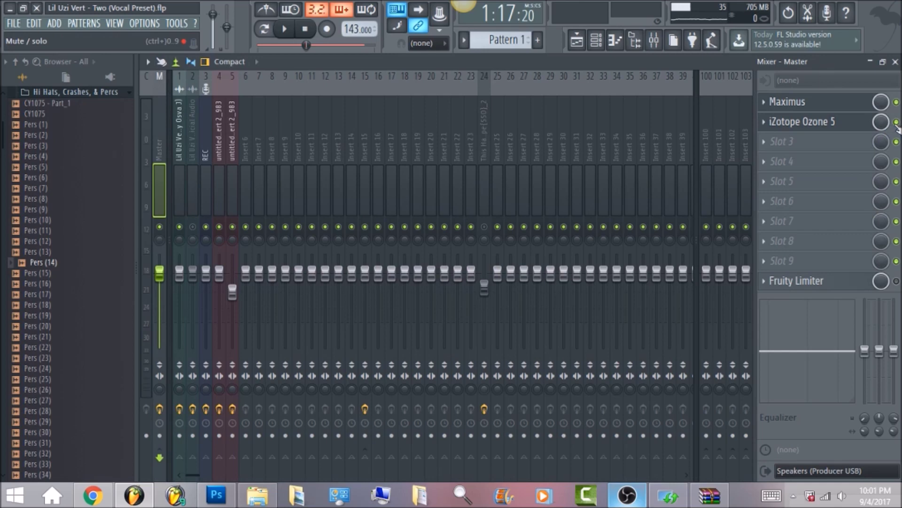
pyautogui.click(177, 140)
pyautogui.click(217, 149)
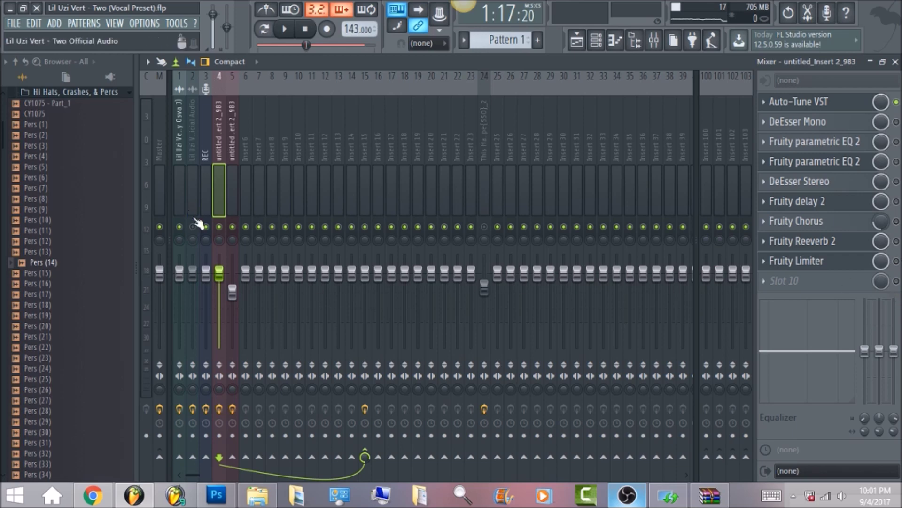
pyautogui.click(181, 227)
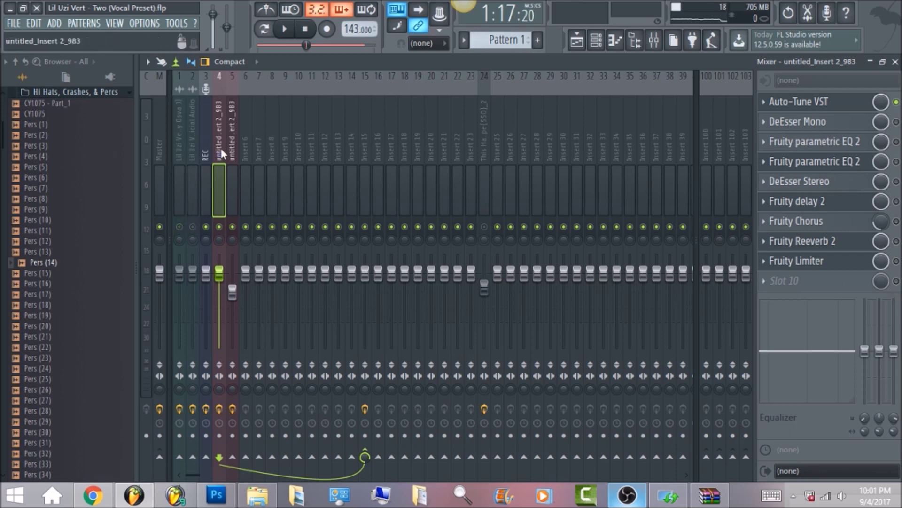
# Examine the Auto-Tune VST settings on mixer insert 4, including input type, key, scale and retune speed.
pyautogui.click(820, 105)
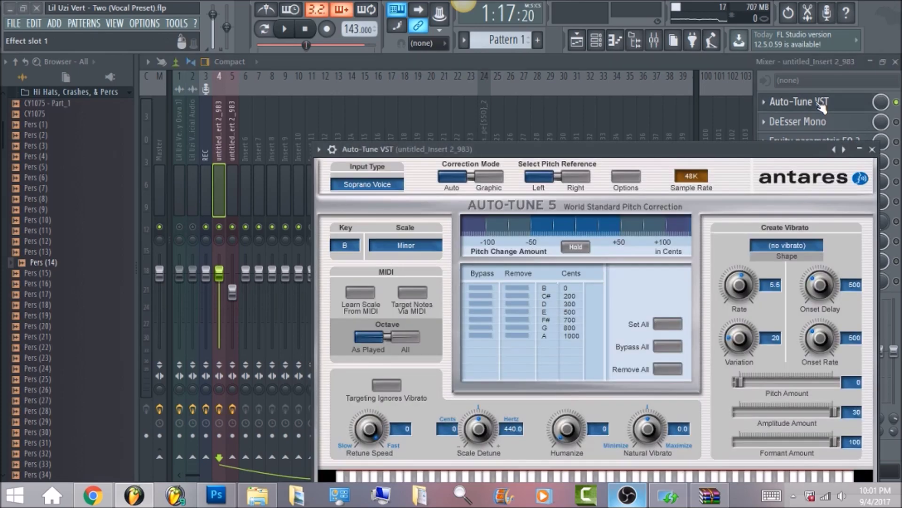
pyautogui.moveTo(590, 142); pyautogui.dragTo(496, 74)
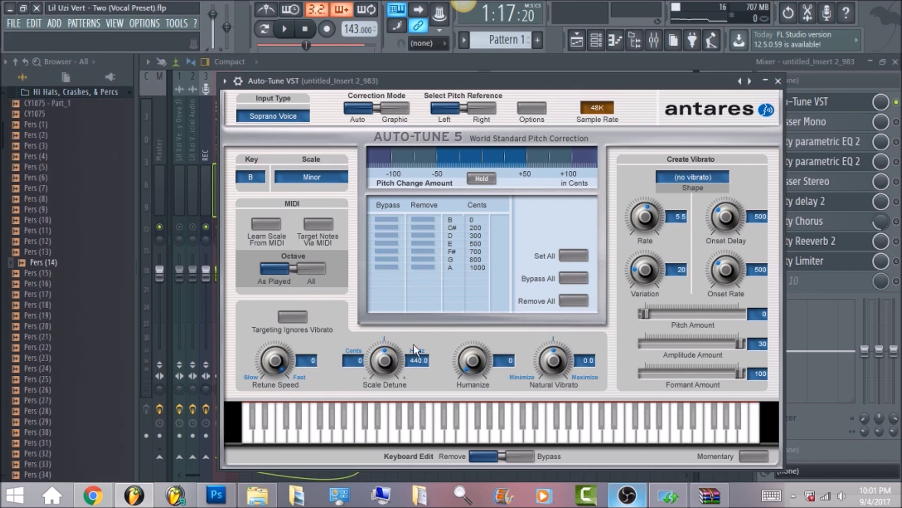
pyautogui.moveTo(357, 79); pyautogui.dragTo(364, 105)
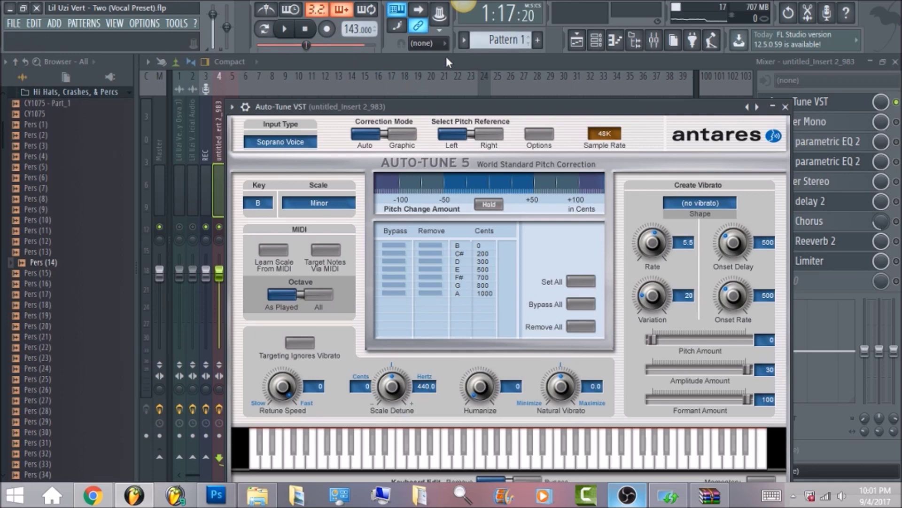
pyautogui.press('Escape')
# Mute the second vocal insert (track 5) and play back the vocals with only Auto-Tune active on insert 4, following the clips in the playlist.
pyautogui.click(285, 28)
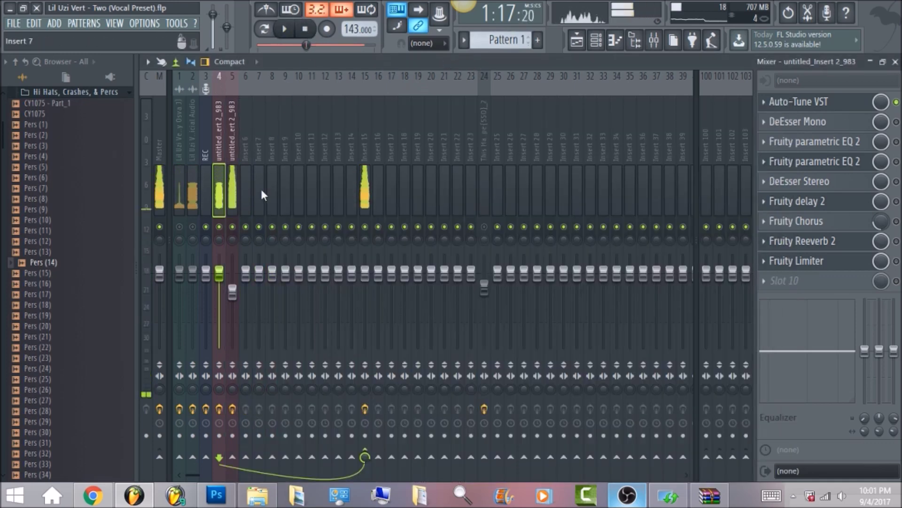
pyautogui.click(232, 226)
pyautogui.click(285, 29)
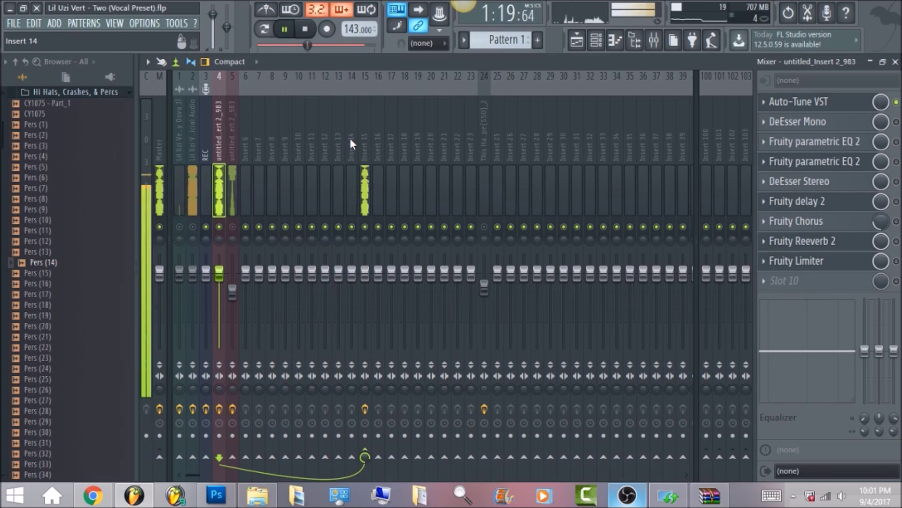
pyautogui.click(577, 41)
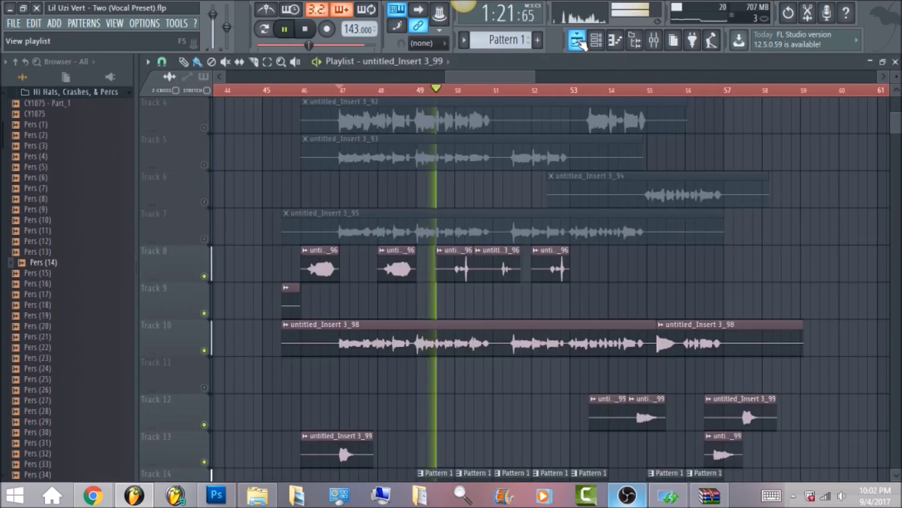
pyautogui.scroll(-4, 582, 151)
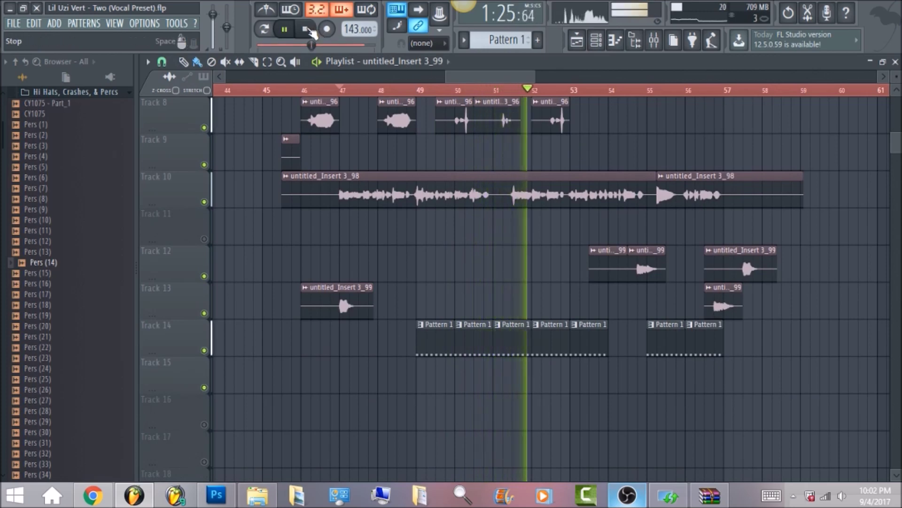
pyautogui.click(309, 29)
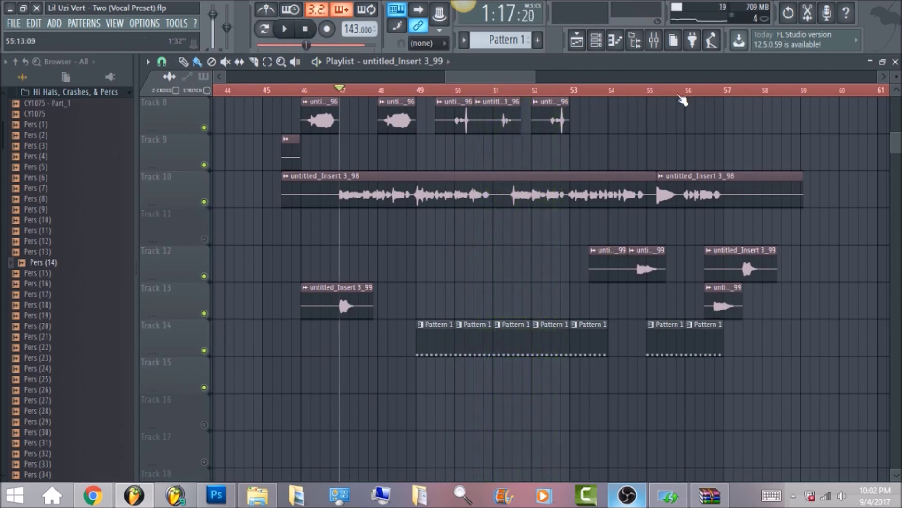
# Enable DeEsser Mono on mixer insert 4 with its side chain set to HighPass, and play back the vocal through it.
pyautogui.click(654, 44)
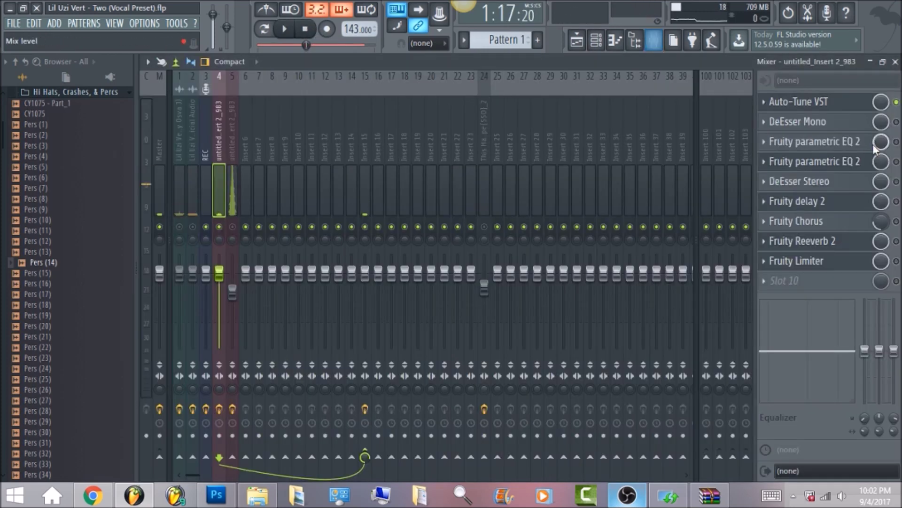
pyautogui.click(824, 123)
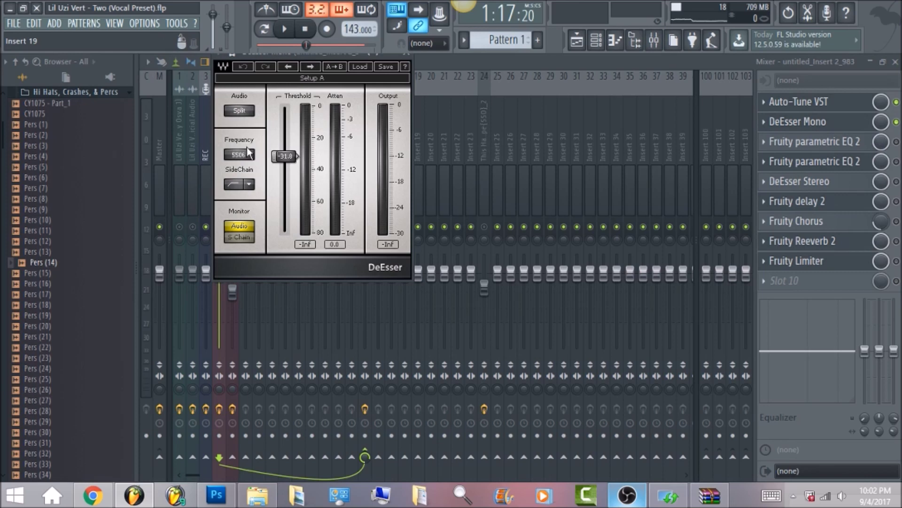
pyautogui.click(240, 184)
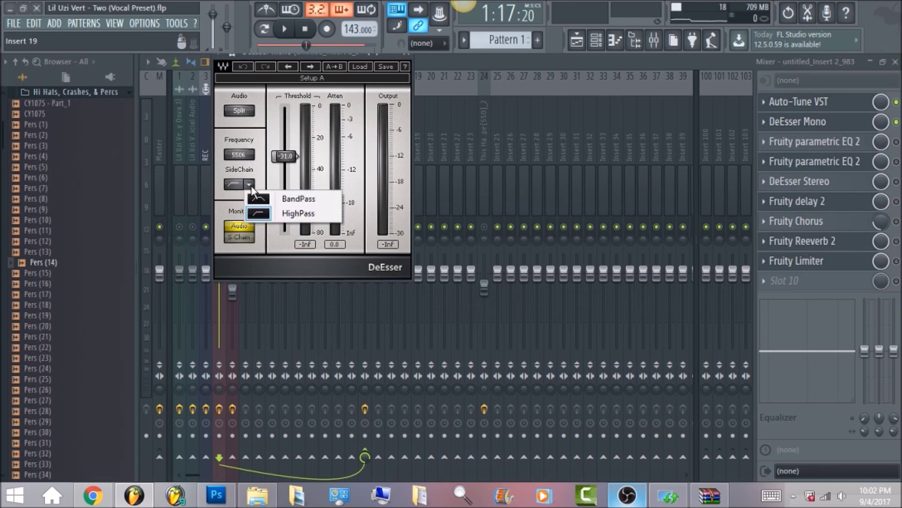
pyautogui.click(283, 216)
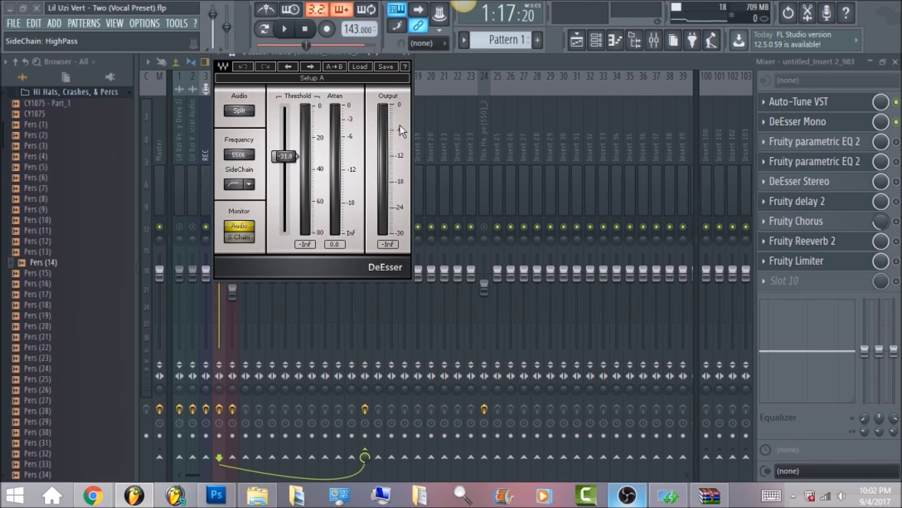
pyautogui.click(284, 29)
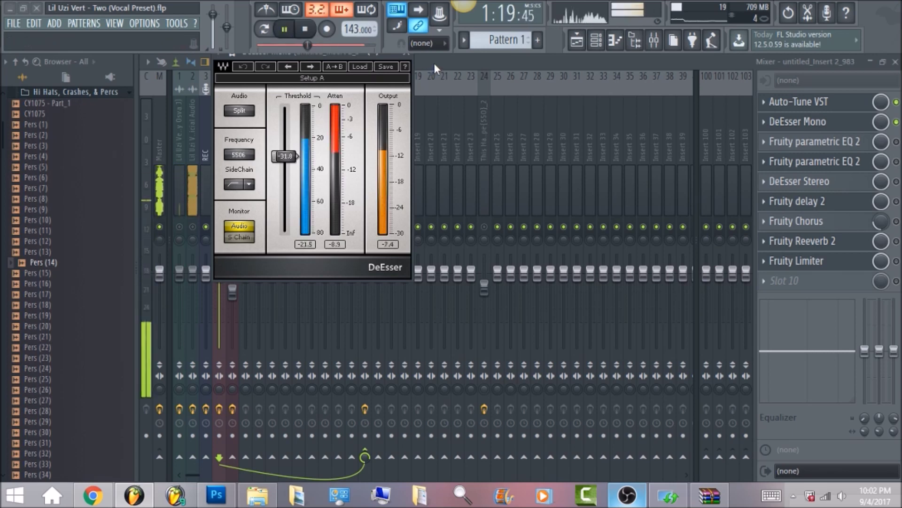
pyautogui.click(306, 31)
pyautogui.click(407, 52)
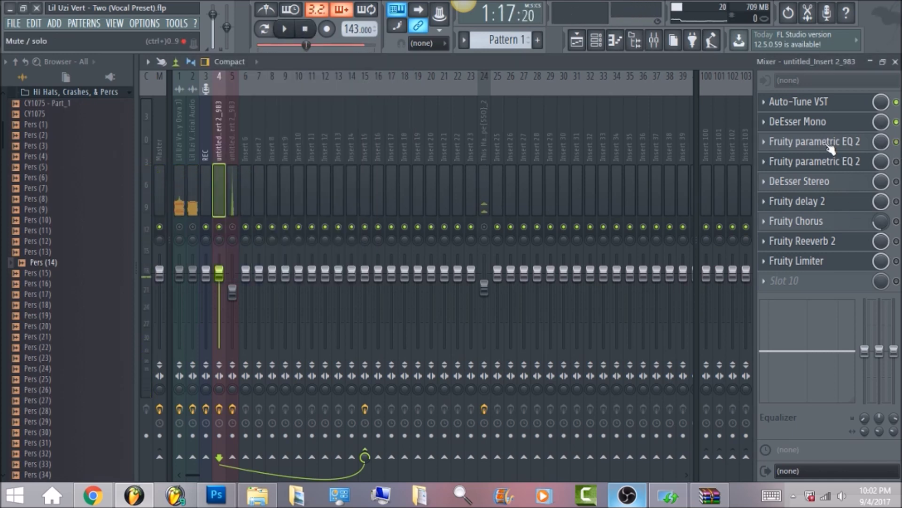
# Enable the first Fruity parametric EQ 2 on insert 4, then review its curve and audition the vocal through it.
pyautogui.click(831, 141)
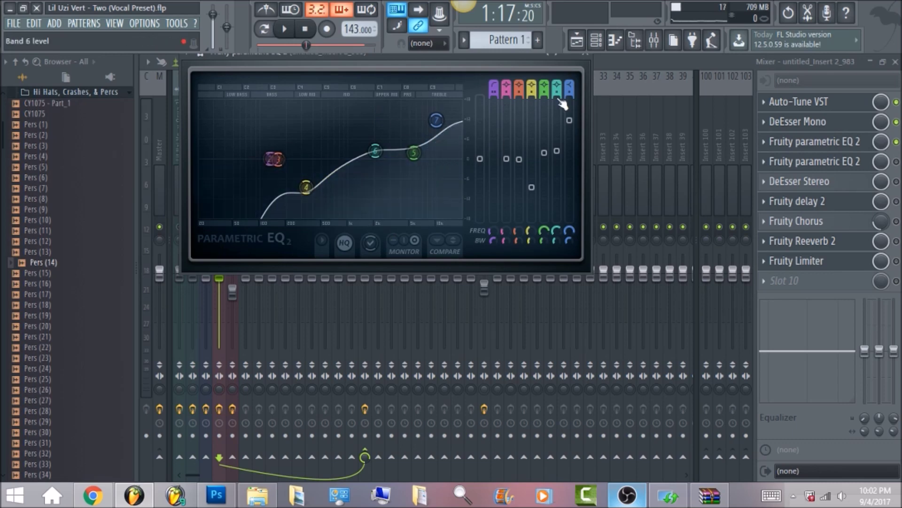
pyautogui.click(611, 64)
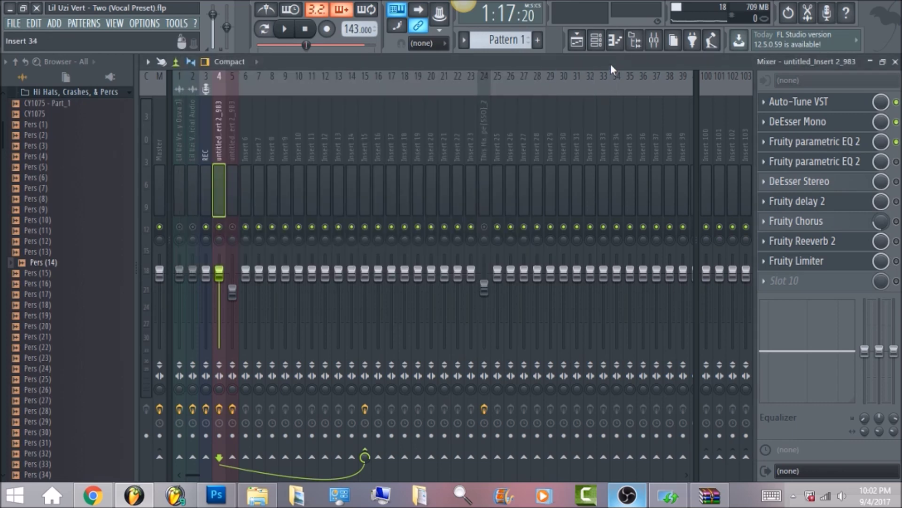
pyautogui.click(284, 29)
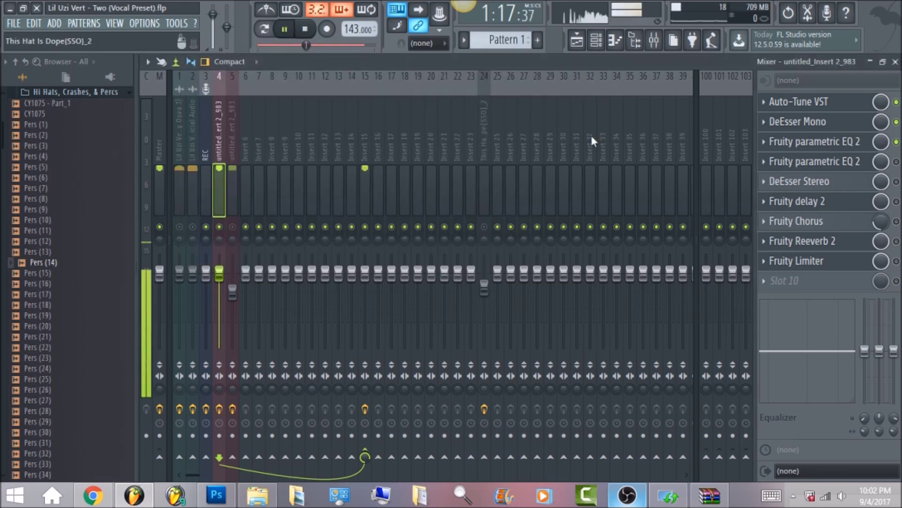
pyautogui.click(834, 143)
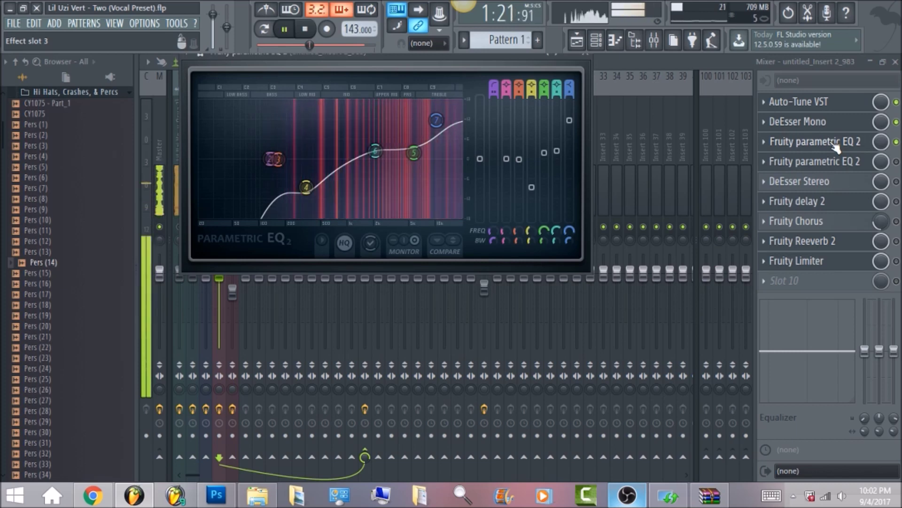
pyautogui.press('space')
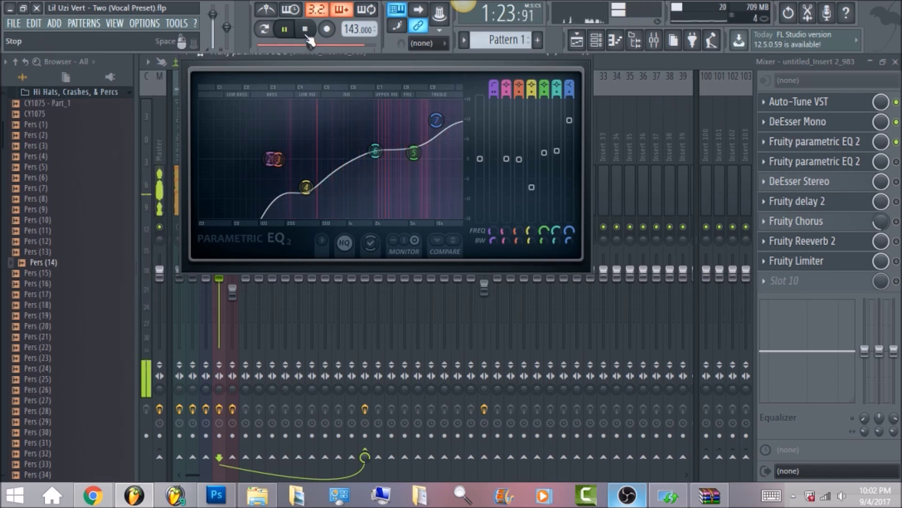
pyautogui.moveTo(311, 45); pyautogui.dragTo(306, 45)
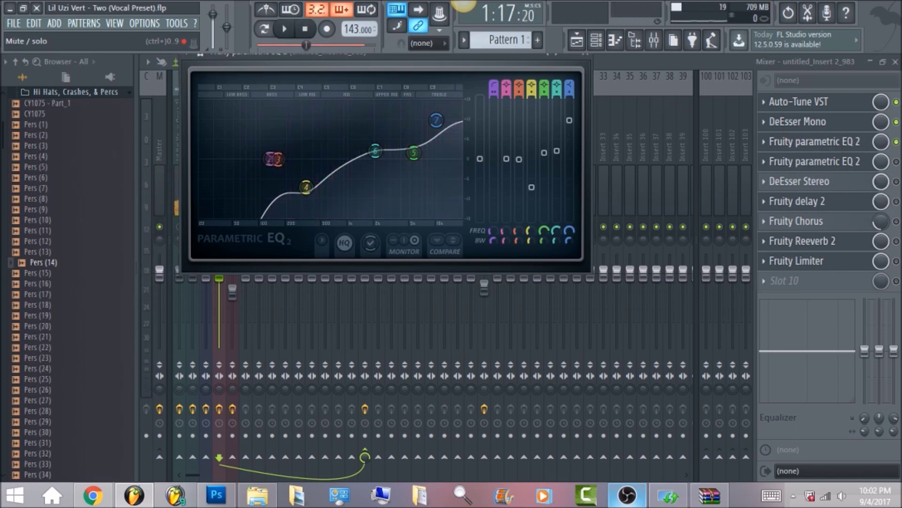
pyautogui.press('Escape')
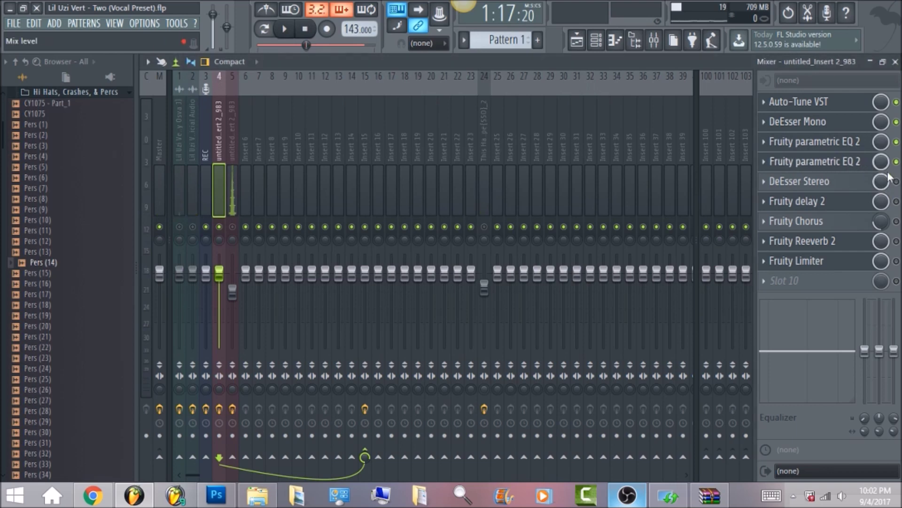
# Enable the second Fruity parametric EQ 2 in slot 4, review its bands and play back the vocal.
pyautogui.click(864, 163)
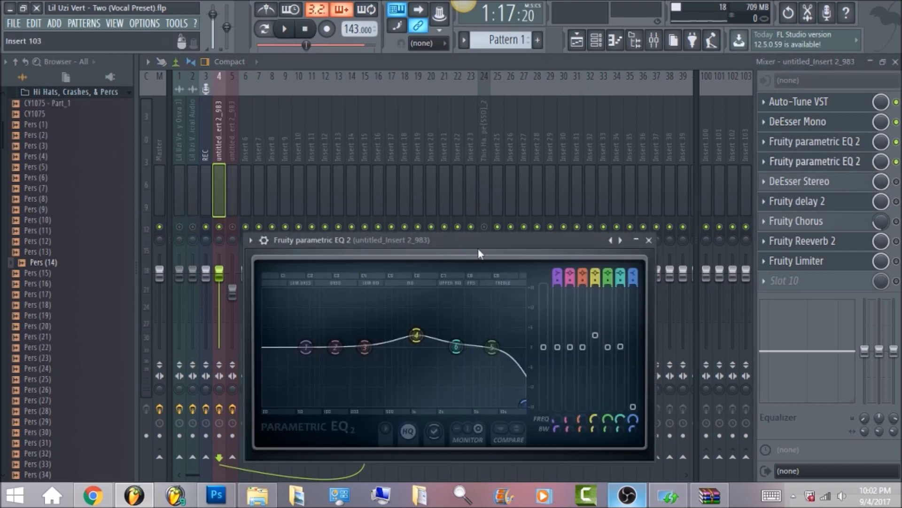
pyautogui.moveTo(401, 347)
pyautogui.mouseDown()
pyautogui.moveTo(373, 343)
pyautogui.moveTo(412, 337)
pyautogui.mouseUp()
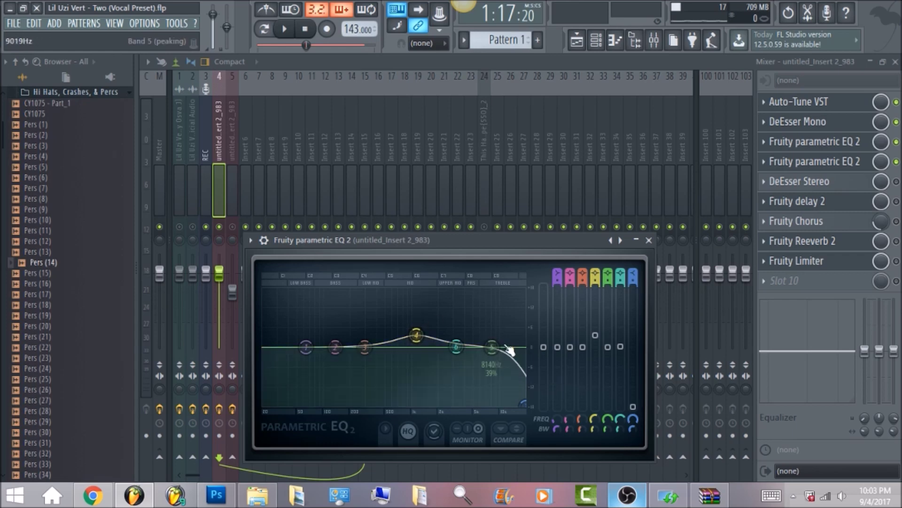
pyautogui.click(285, 29)
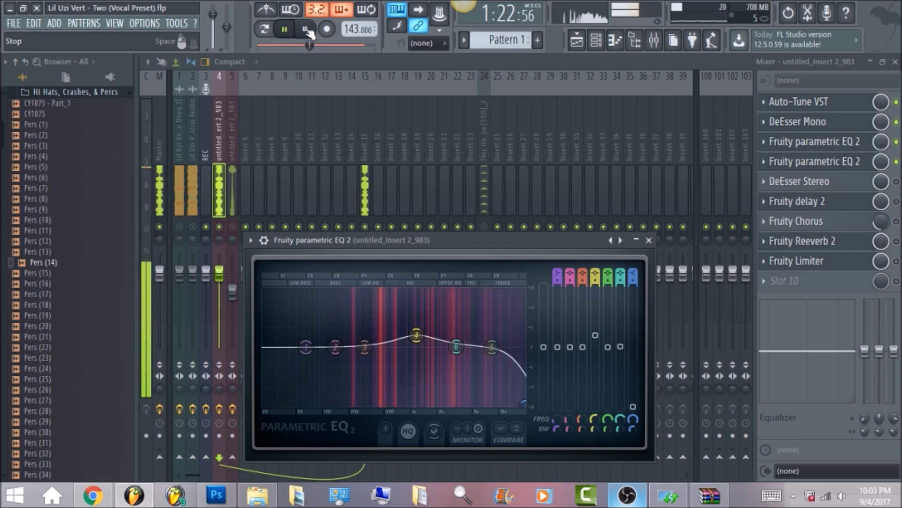
pyautogui.click(307, 30)
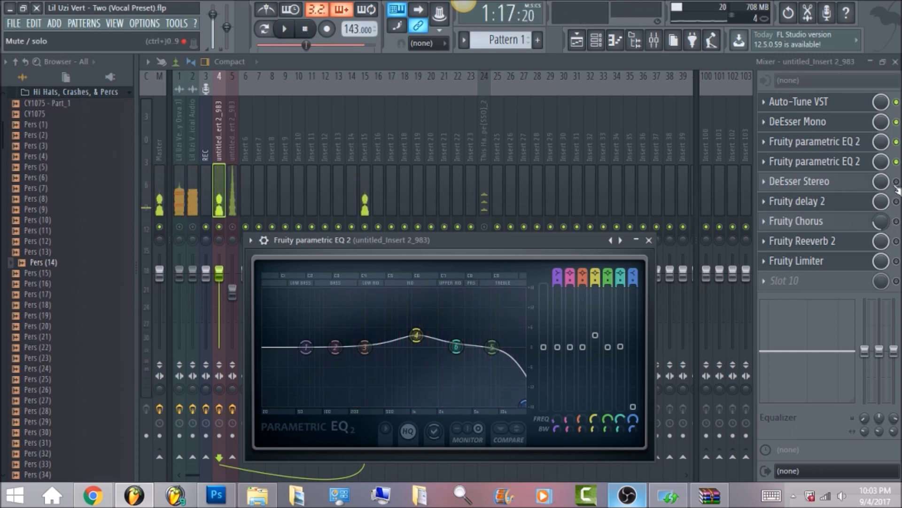
# Enable DeEsser Stereo on insert 4, review its threshold and frequency, and audition the vocal.
pyautogui.click(831, 183)
pyautogui.click(833, 185)
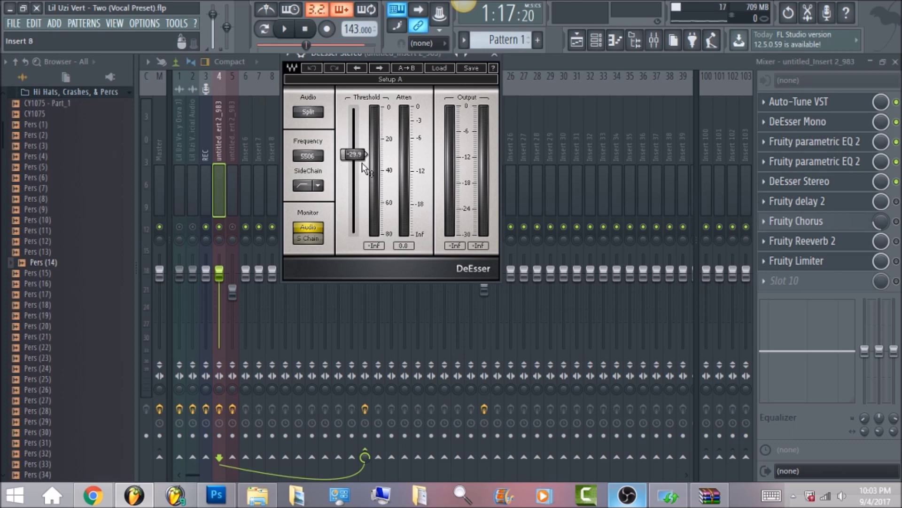
pyautogui.click(284, 29)
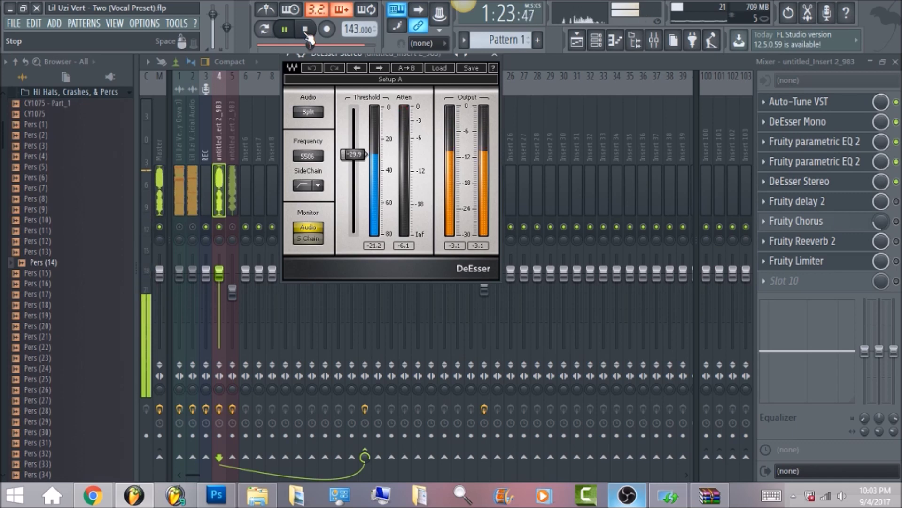
pyautogui.click(307, 31)
# Enable Fruity delay 2 on insert 4, review its feedback and time controls, and play back the vocal.
pyautogui.click(896, 201)
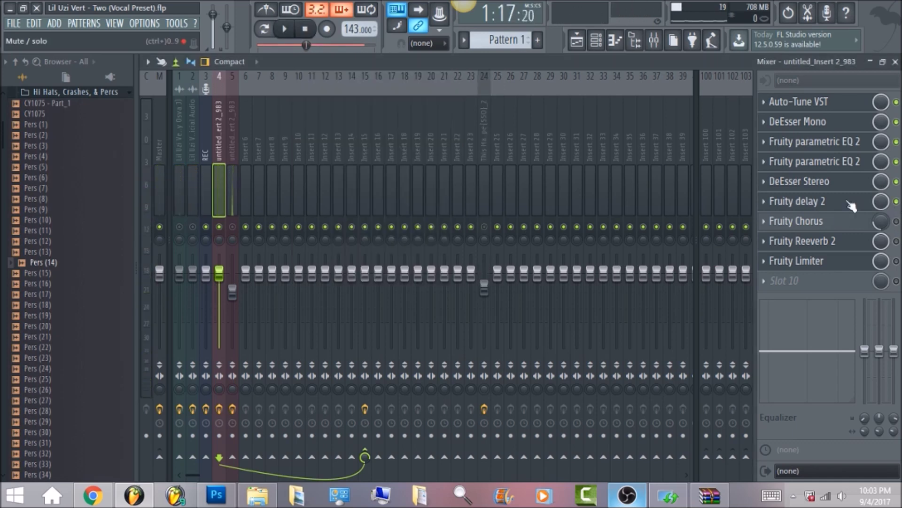
pyautogui.click(829, 201)
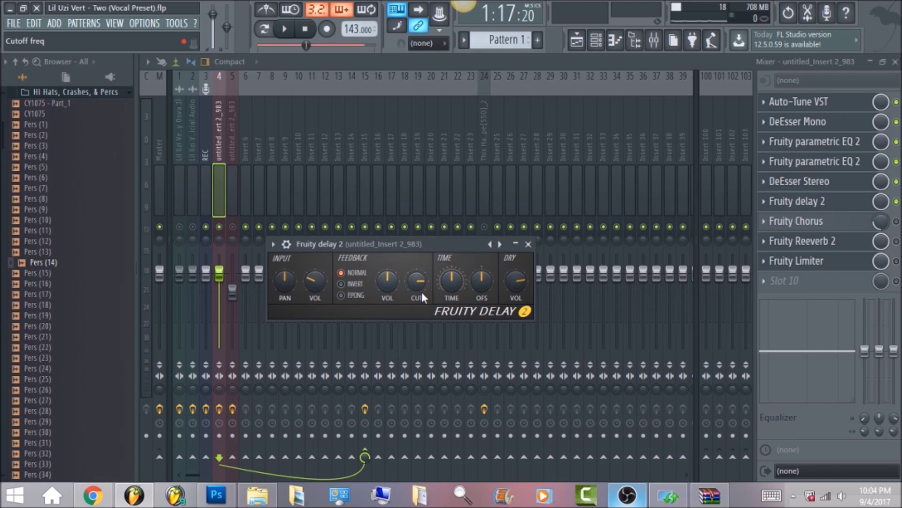
pyautogui.click(284, 29)
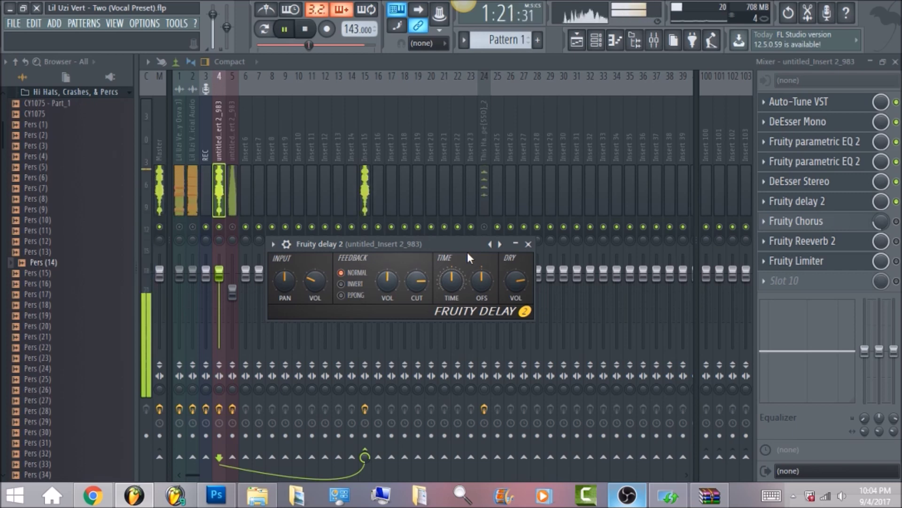
pyautogui.click(305, 29)
# Enable Fruity Chorus on insert 4, review its settings and mix level, and audition the vocal through it.
pyautogui.click(897, 222)
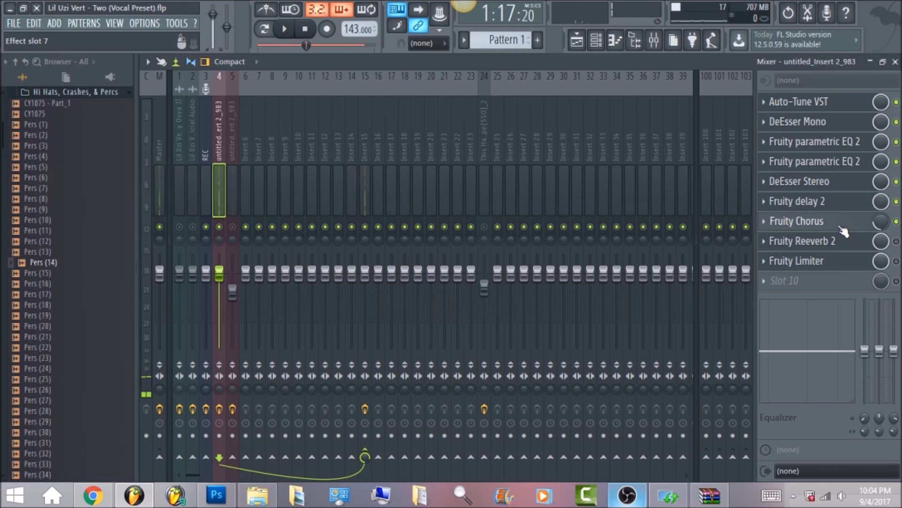
pyautogui.click(842, 227)
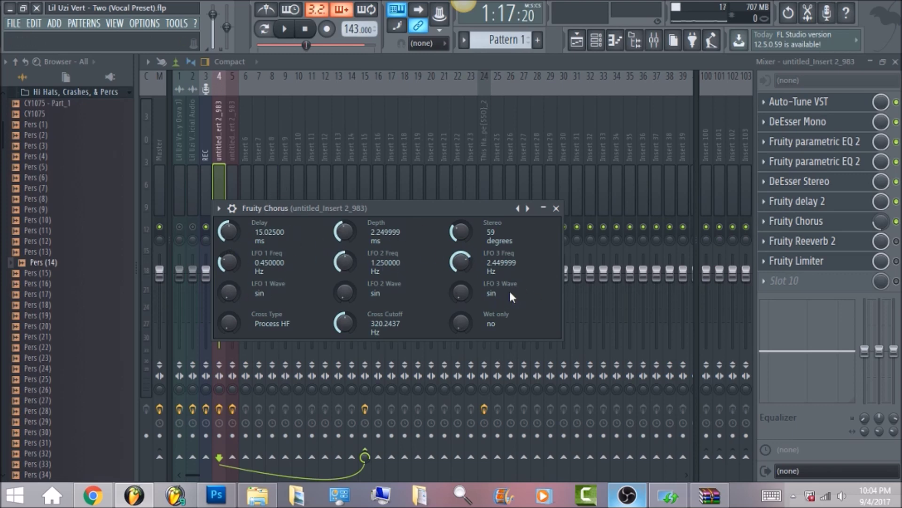
pyautogui.click(882, 223)
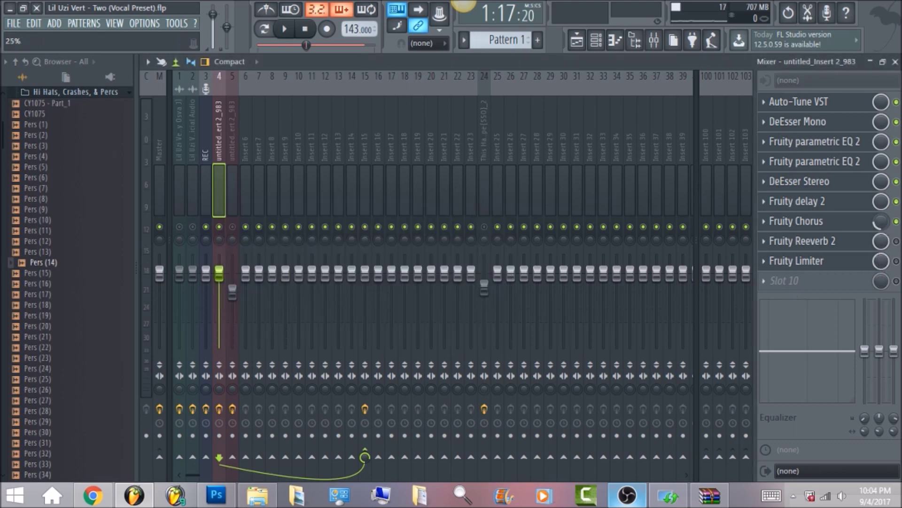
pyautogui.click(285, 29)
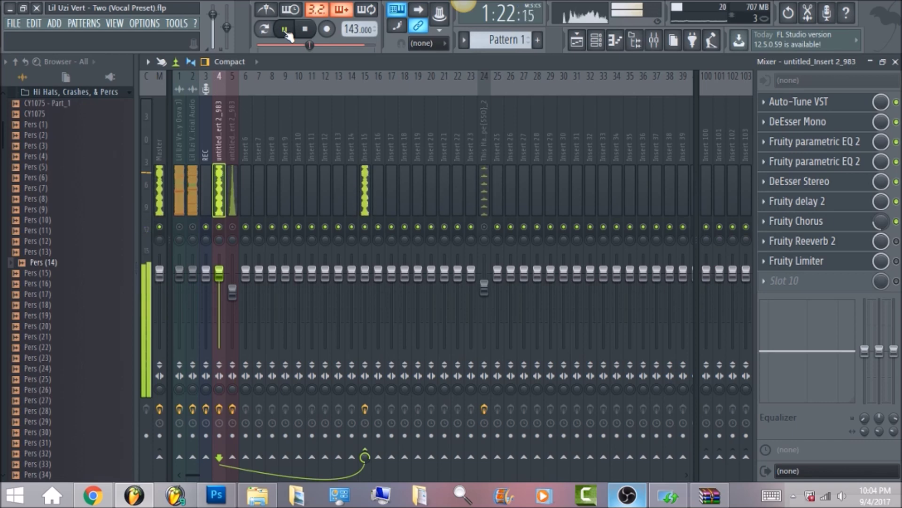
pyautogui.click(305, 29)
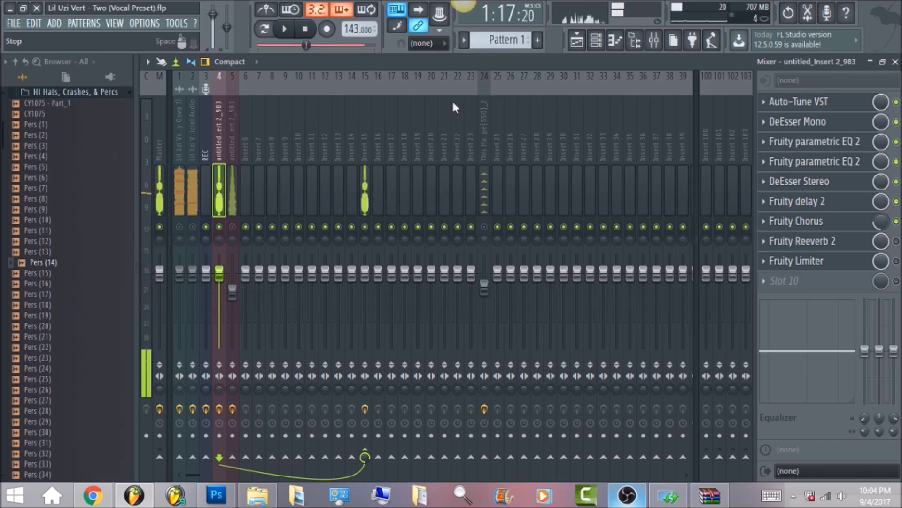
# Enable Fruity Reeverb 2 on insert 4, review its dry, early reflection and wet levels, and play back the vocal.
pyautogui.click(836, 246)
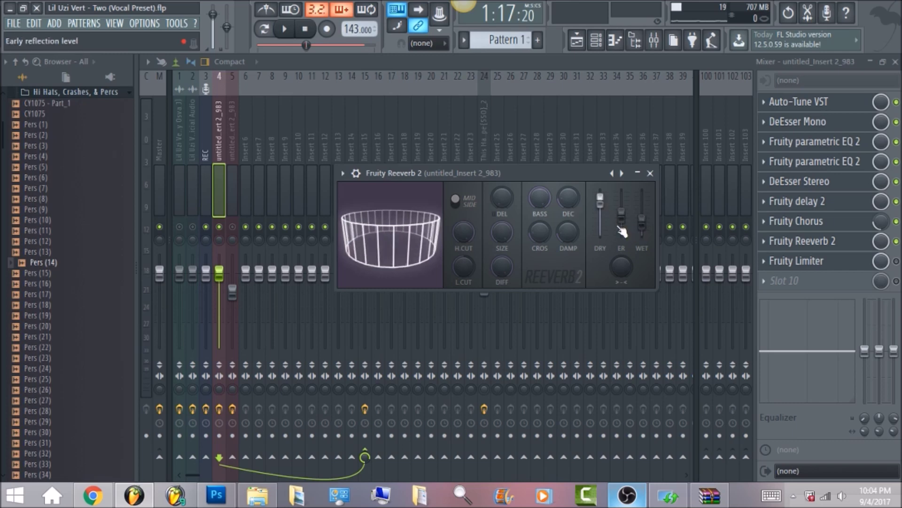
pyautogui.click(294, 31)
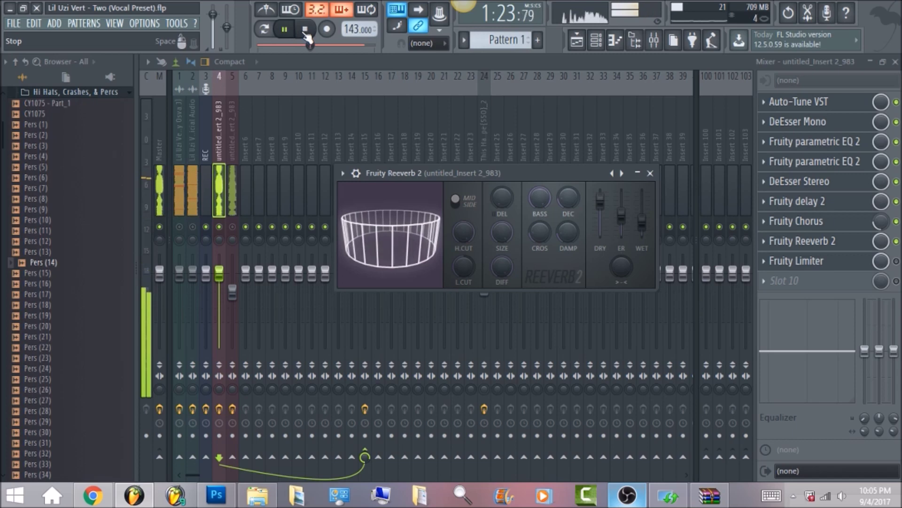
pyautogui.click(305, 29)
# Enable Fruity Limiter on insert 4, review its loudness and envelope controls, and audition the vocal with the full chain.
pyautogui.click(896, 261)
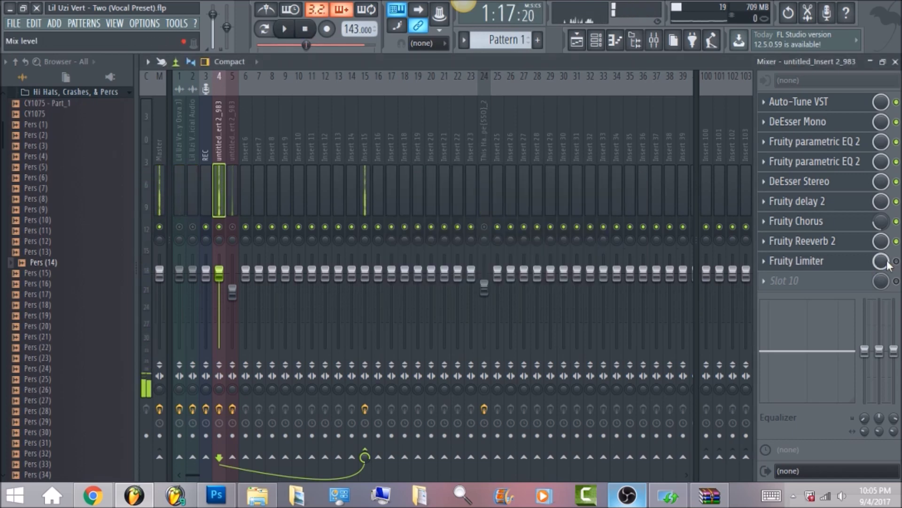
pyautogui.click(824, 270)
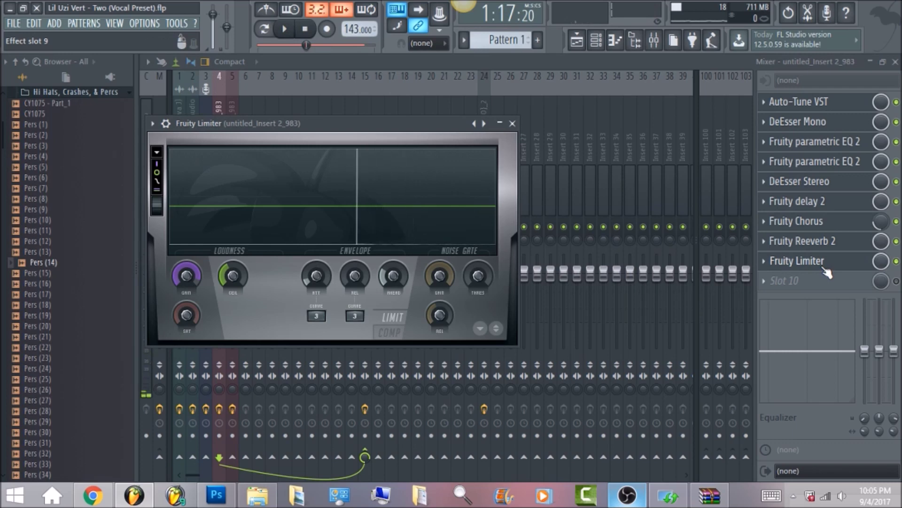
pyautogui.click(232, 275)
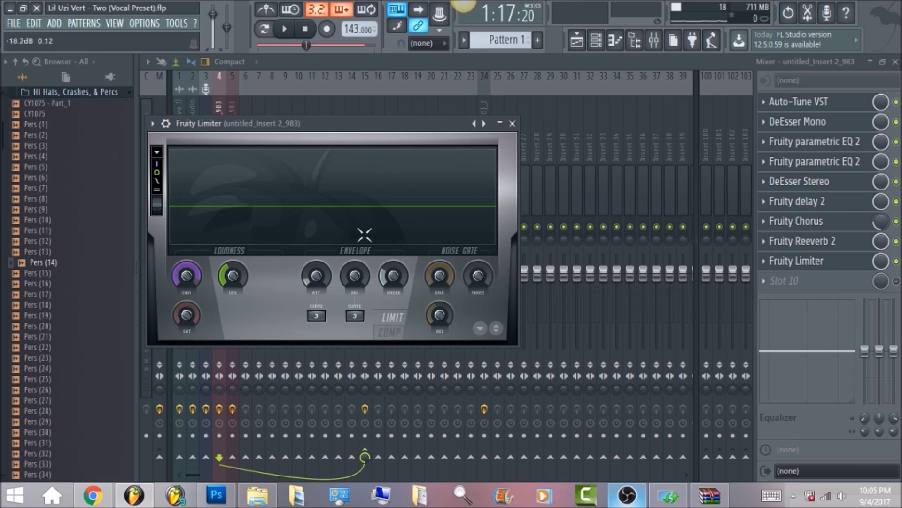
pyautogui.rightClick(320, 275)
pyautogui.click(337, 285)
pyautogui.click(285, 28)
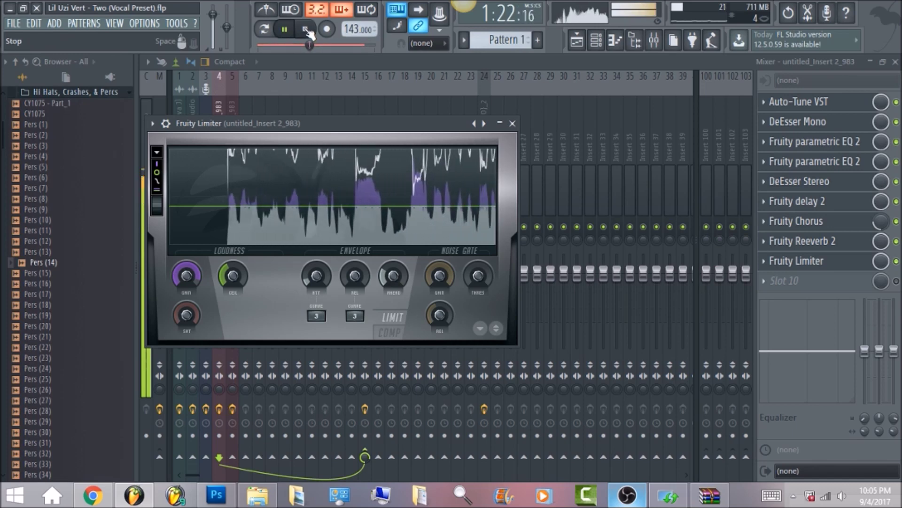
pyautogui.click(306, 29)
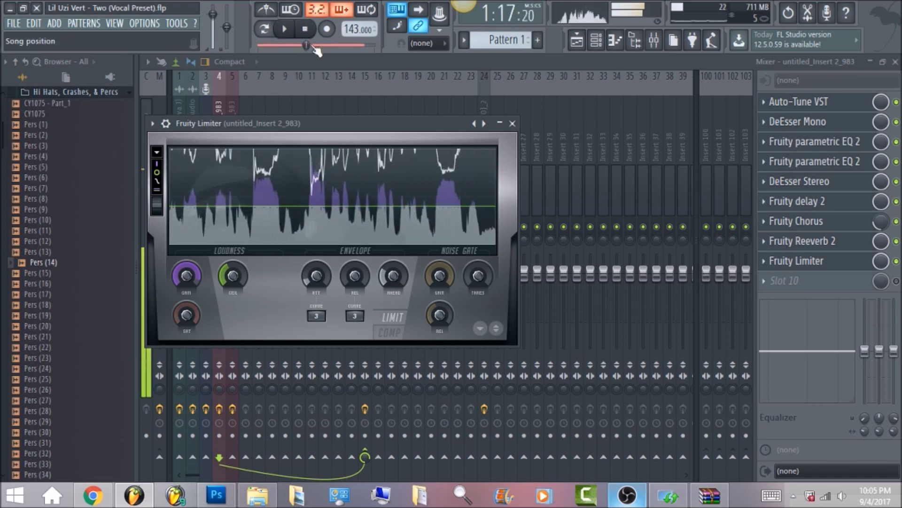
pyautogui.press('Escape')
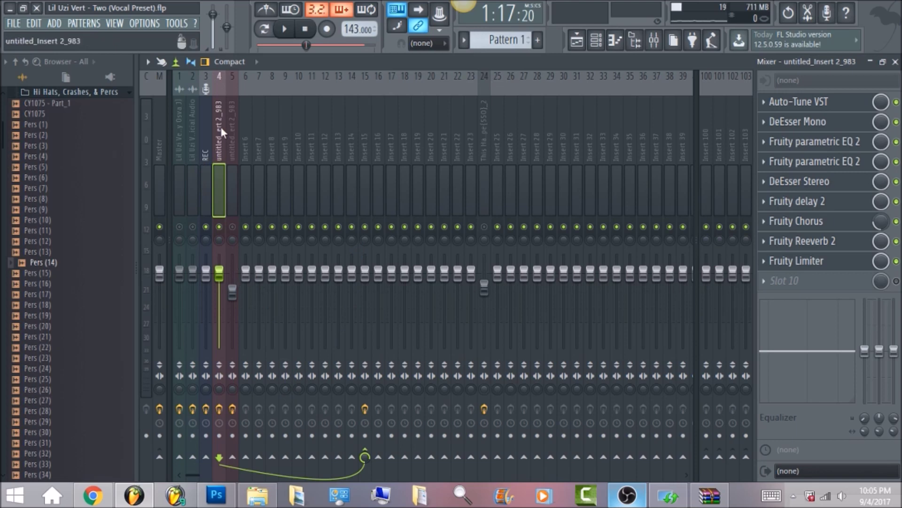
# Look at the track routing options for insert 4's send, then inspect the Fruity Limiter on insert 15.
pyautogui.rightClick(379, 459)
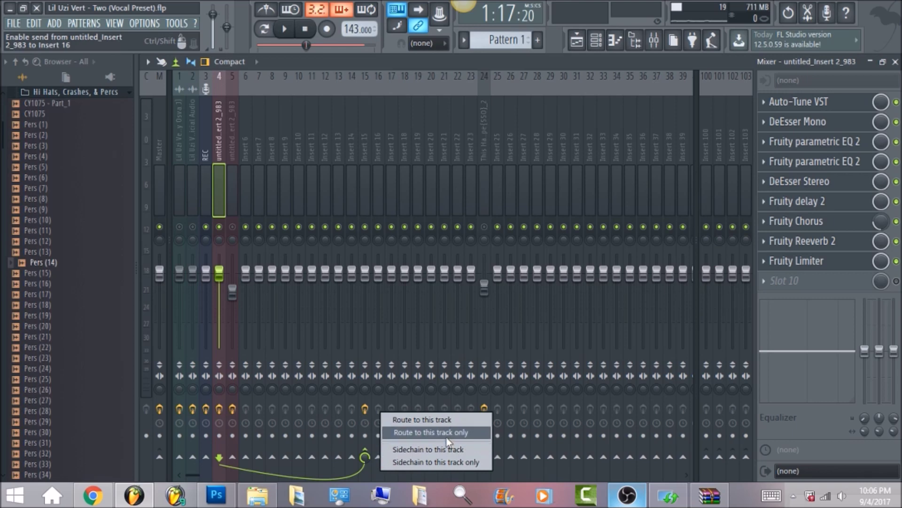
pyautogui.click(362, 154)
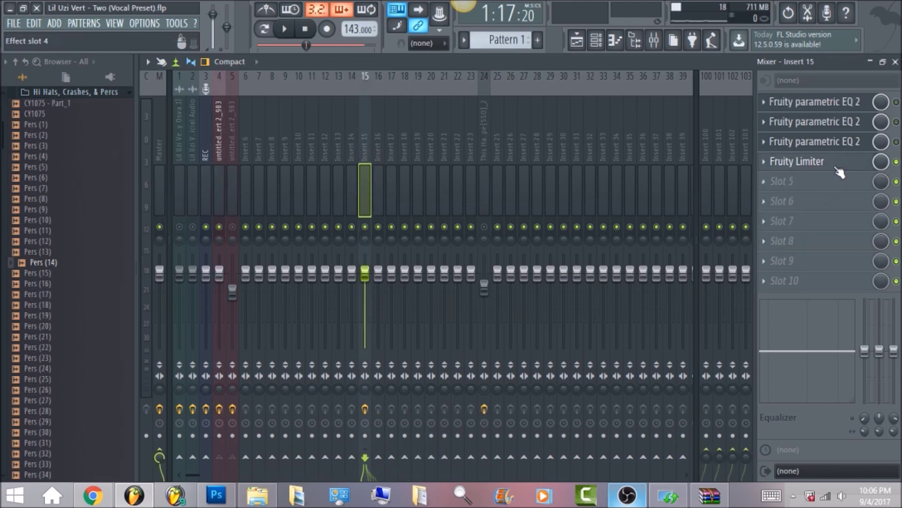
pyautogui.click(817, 162)
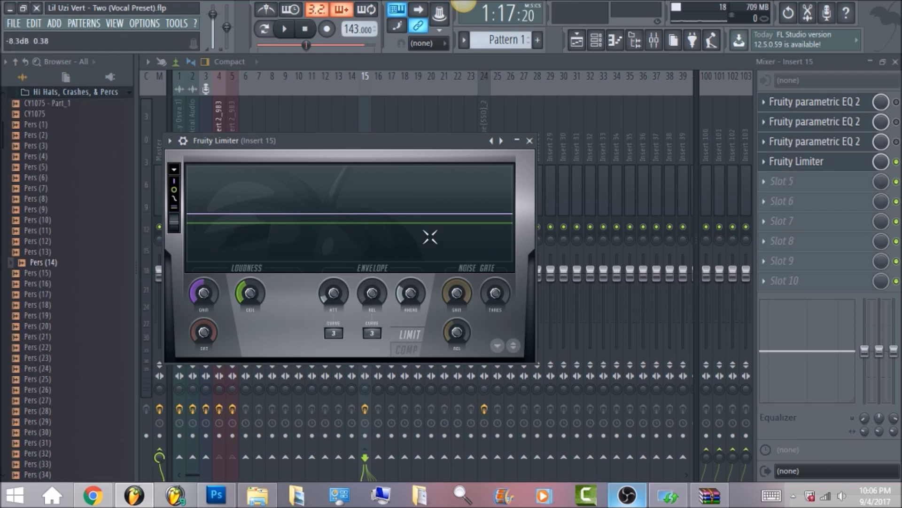
pyautogui.click(360, 64)
# Unmute the second vocal track on insert 5 and review its Fruity Reeverb 2 settings.
pyautogui.click(228, 134)
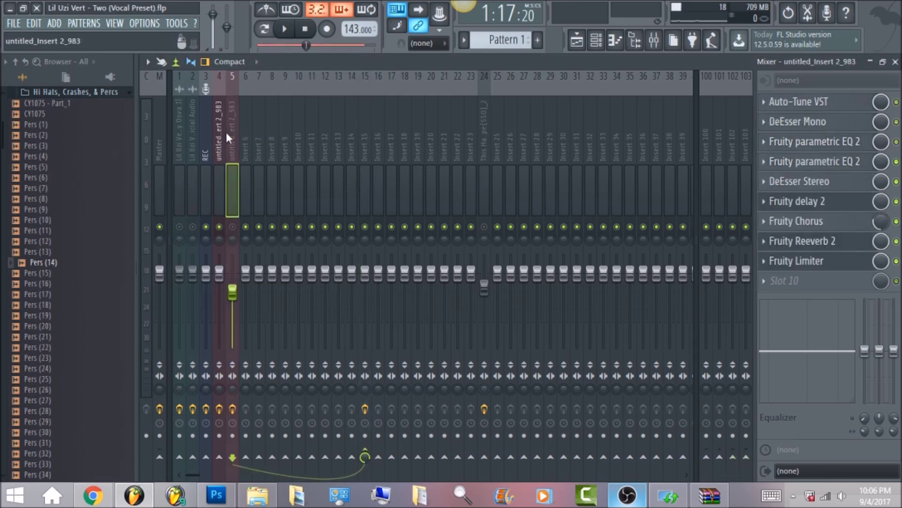
pyautogui.click(233, 227)
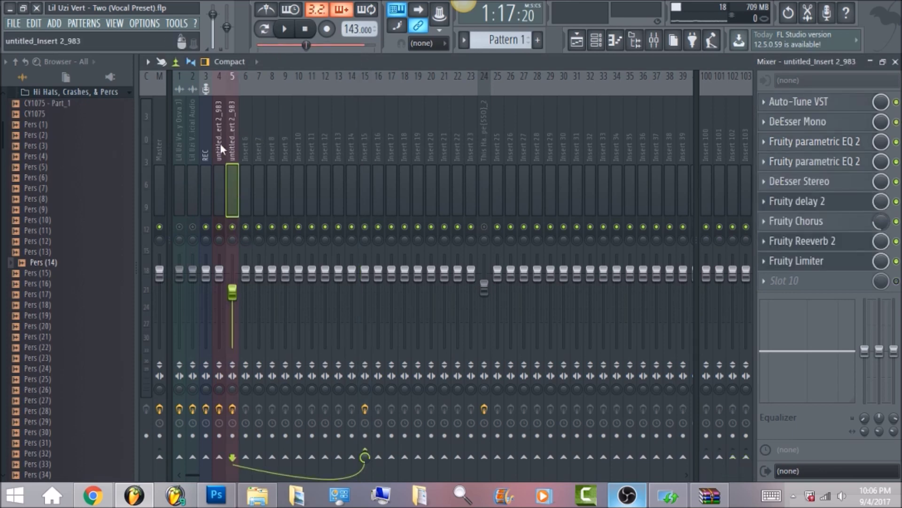
pyautogui.click(578, 43)
pyautogui.click(839, 244)
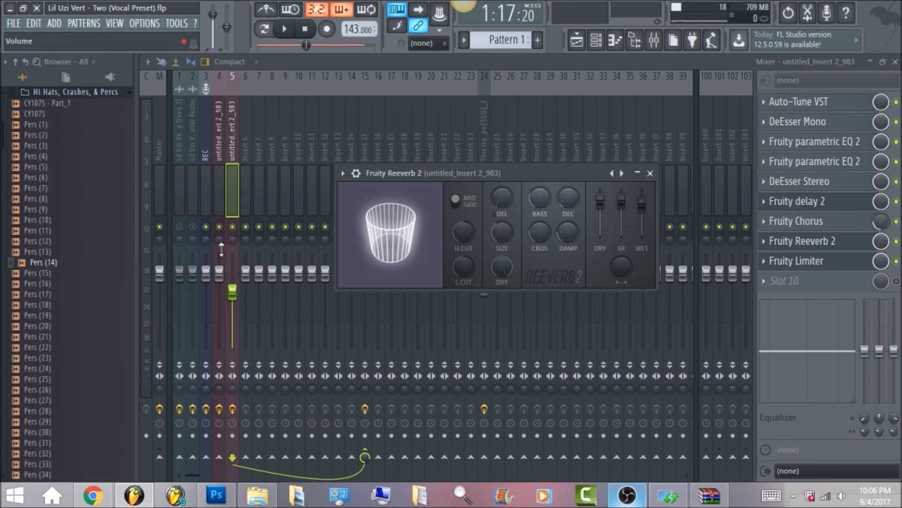
# Mute insert 4 and play back insert 5's vocals on their own, checking their clips in the playlist.
pyautogui.click(220, 227)
pyautogui.press('space')
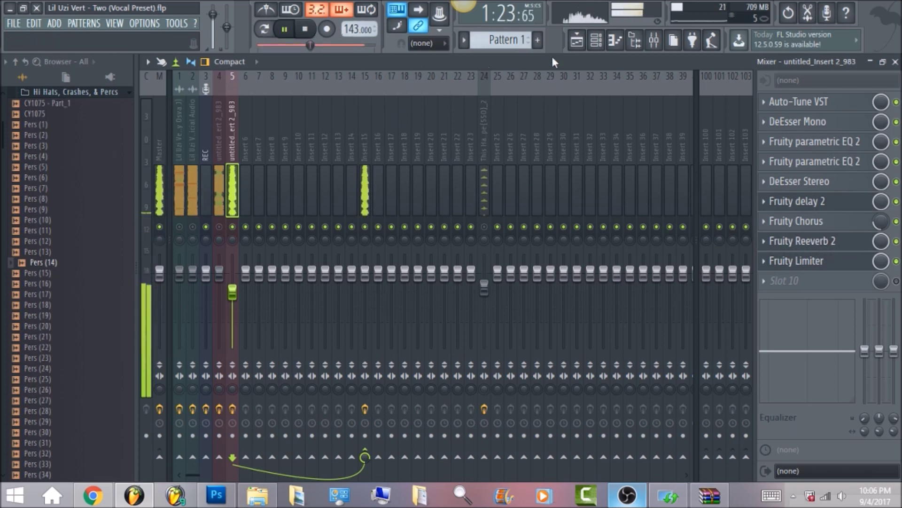
pyautogui.click(578, 44)
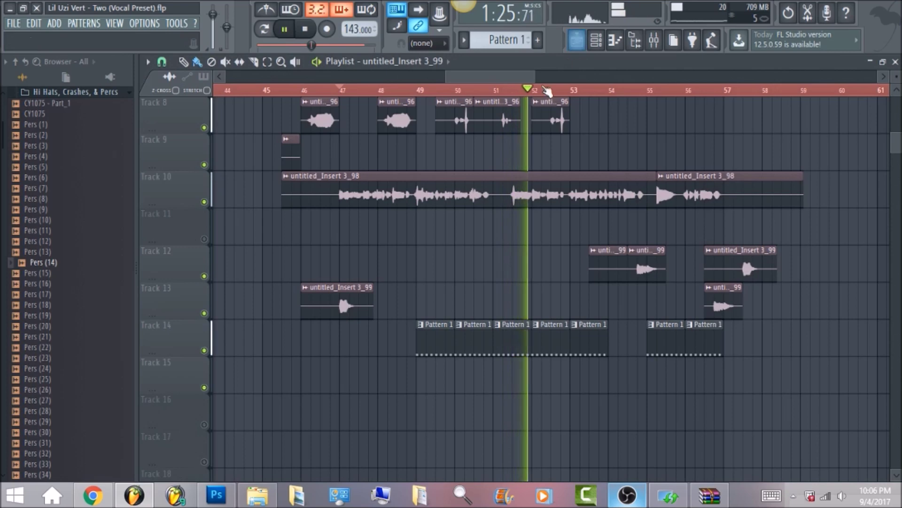
pyautogui.press('space')
pyautogui.click(652, 42)
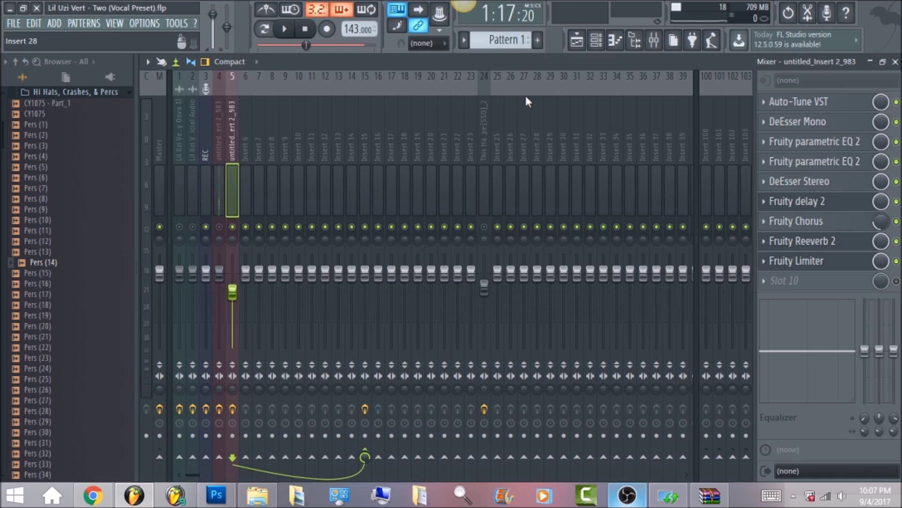
# Unmute the instrumental on insert 1, review the master and high bands of its Maximus, and briefly play it back.
pyautogui.click(179, 227)
pyautogui.click(176, 148)
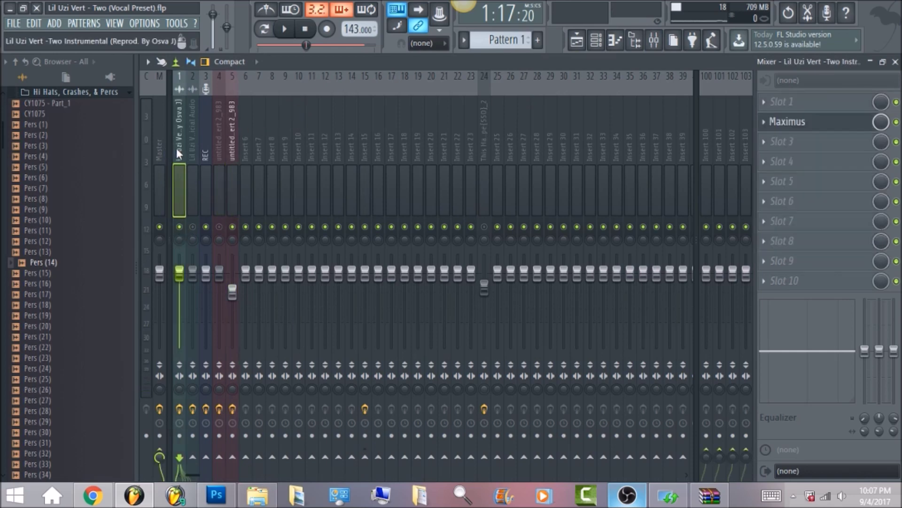
pyautogui.click(824, 127)
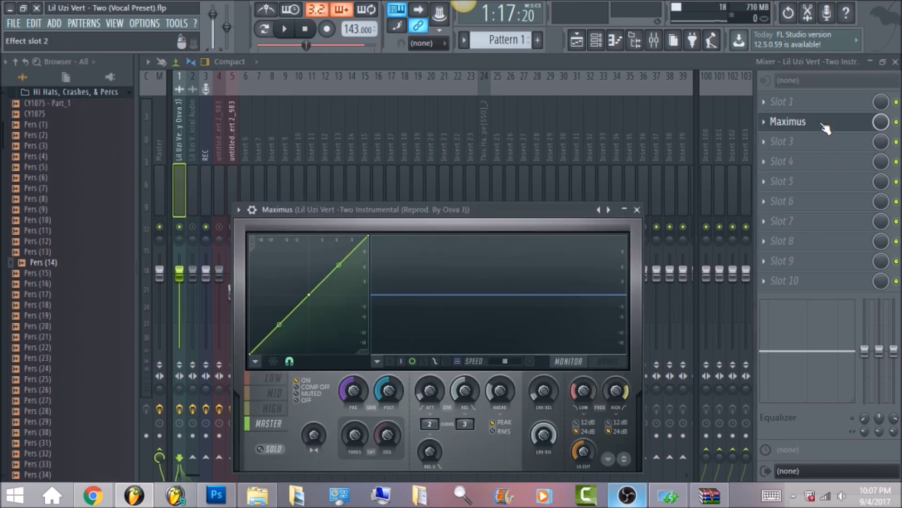
pyautogui.click(272, 408)
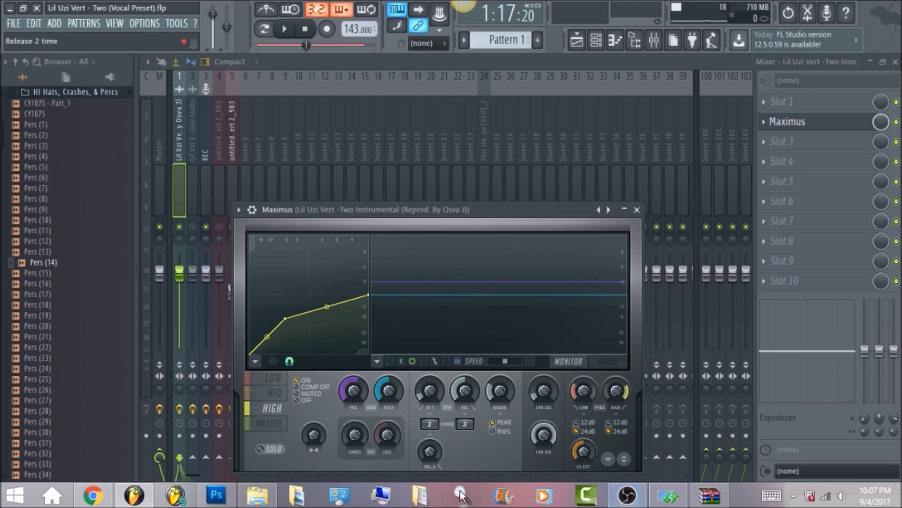
pyautogui.click(283, 29)
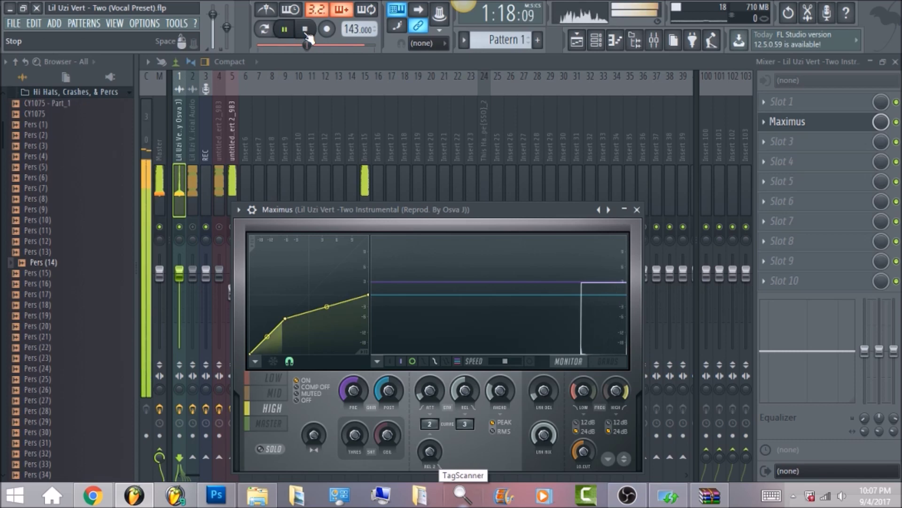
pyautogui.click(305, 29)
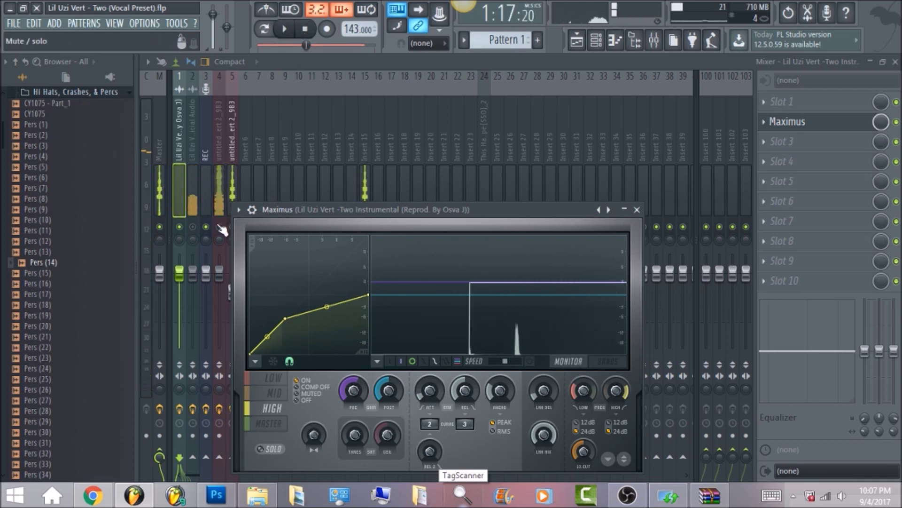
# Unmute insert 4 and play back both vocals with the instrumental while watching Maximus.
pyautogui.click(219, 212)
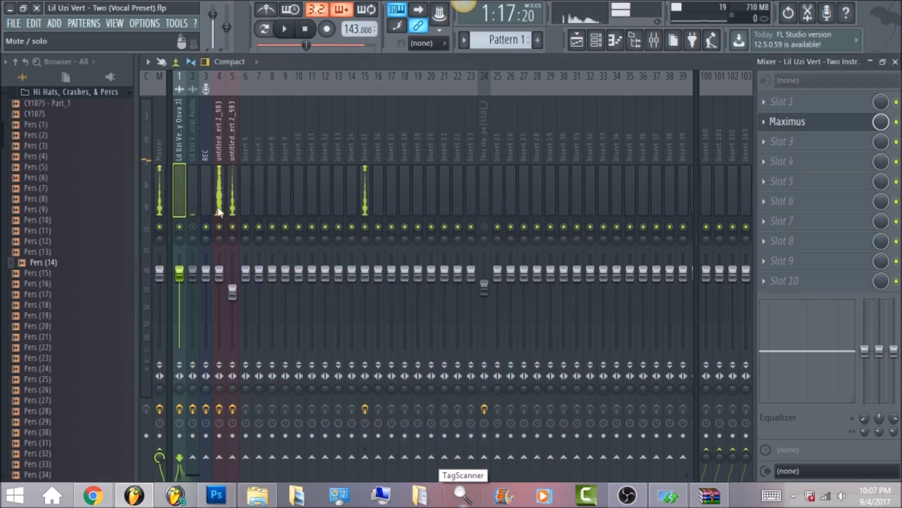
pyautogui.click(823, 125)
pyautogui.click(285, 29)
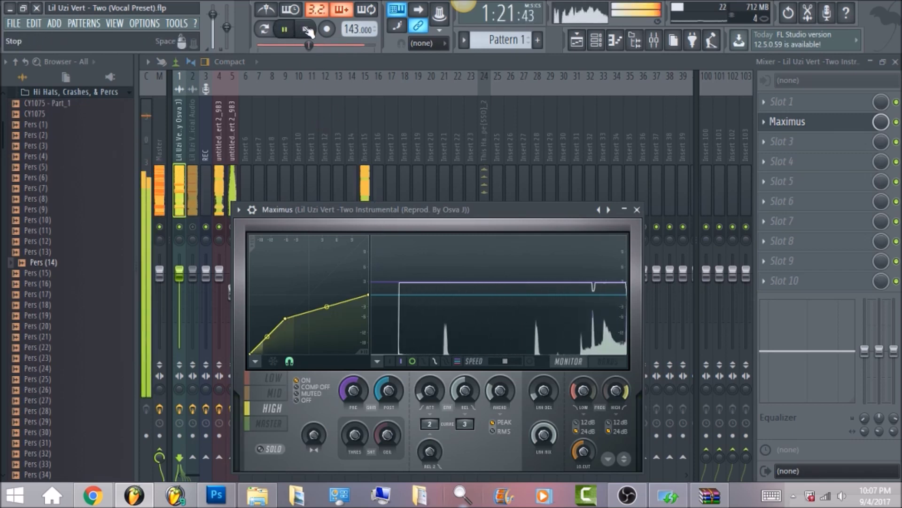
pyautogui.click(308, 29)
# Examine the compression curves of the mid and low bands in the instrumental's Maximus.
pyautogui.click(282, 394)
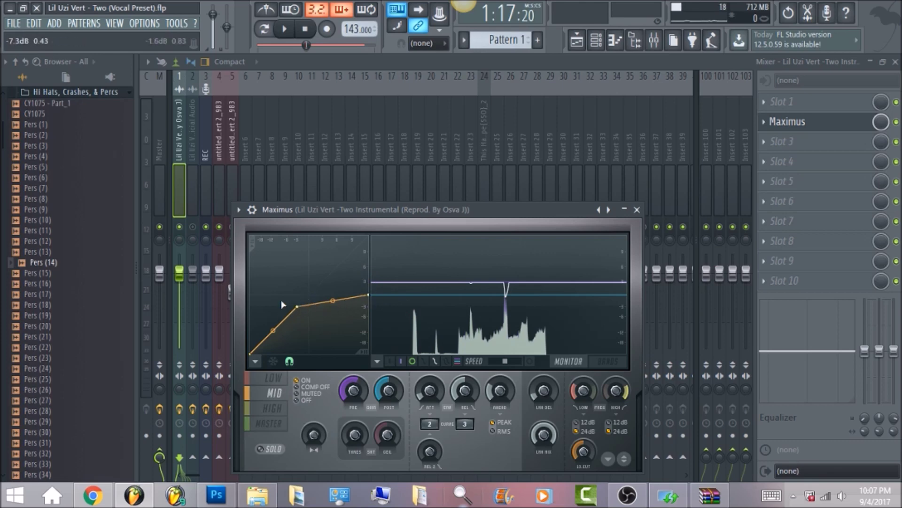
pyautogui.click(267, 378)
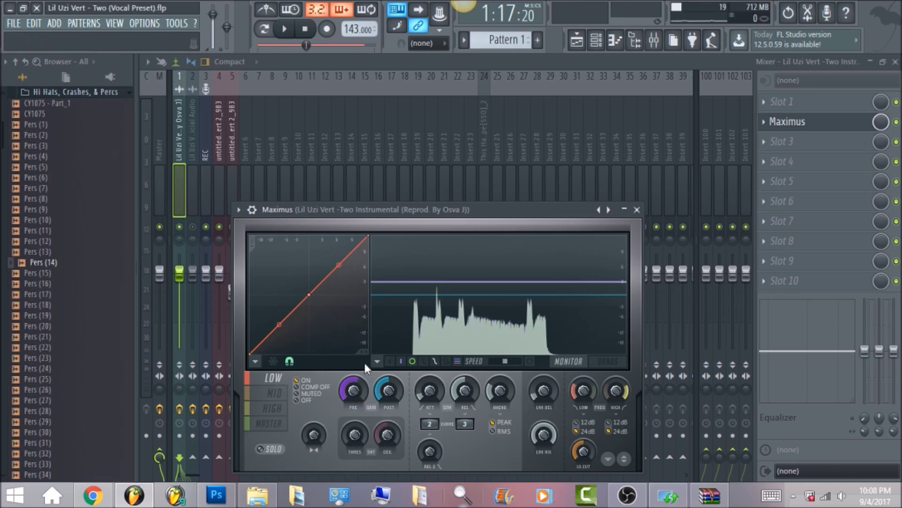
pyautogui.moveTo(352, 390); pyautogui.dragTo(384, 286)
pyautogui.moveTo(368, 237); pyautogui.dragTo(390, 206)
# Play back the full mix while comparing the low, mid and high bands in the instrumental's Maximus.
pyautogui.click(287, 31)
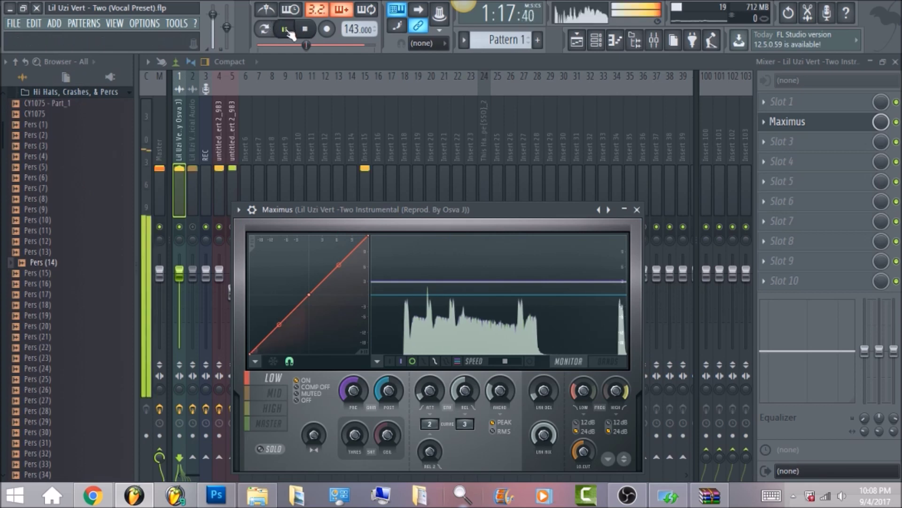
pyautogui.click(286, 397)
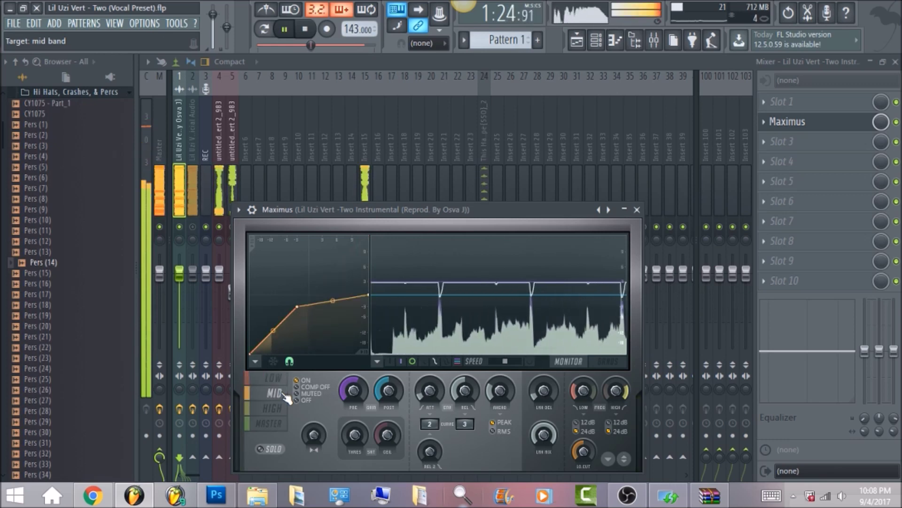
pyautogui.click(282, 408)
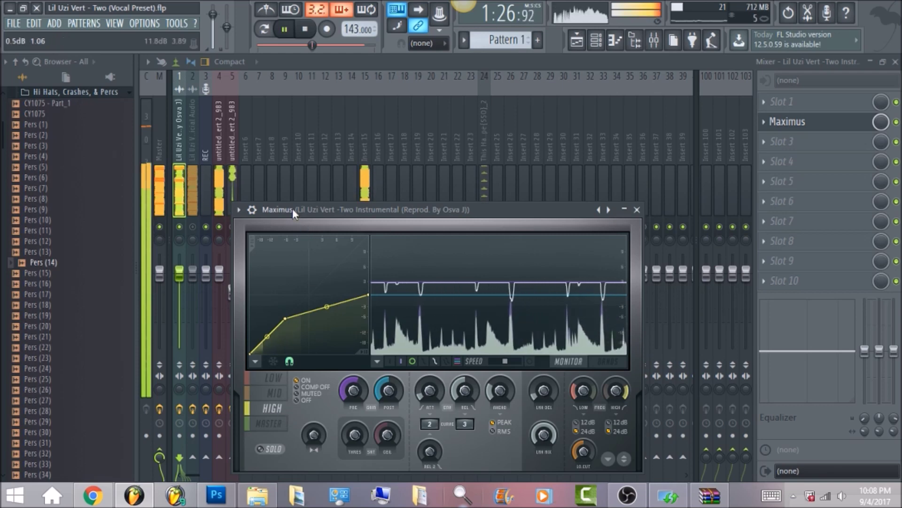
pyautogui.click(305, 29)
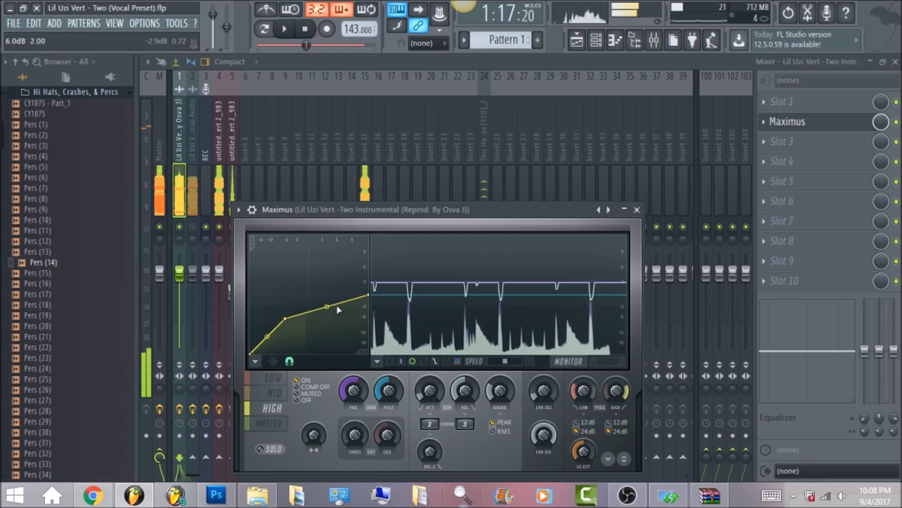
# Enable Maximus on the master track and review the compression curves of its high, mid, low and master bands.
pyautogui.click(162, 140)
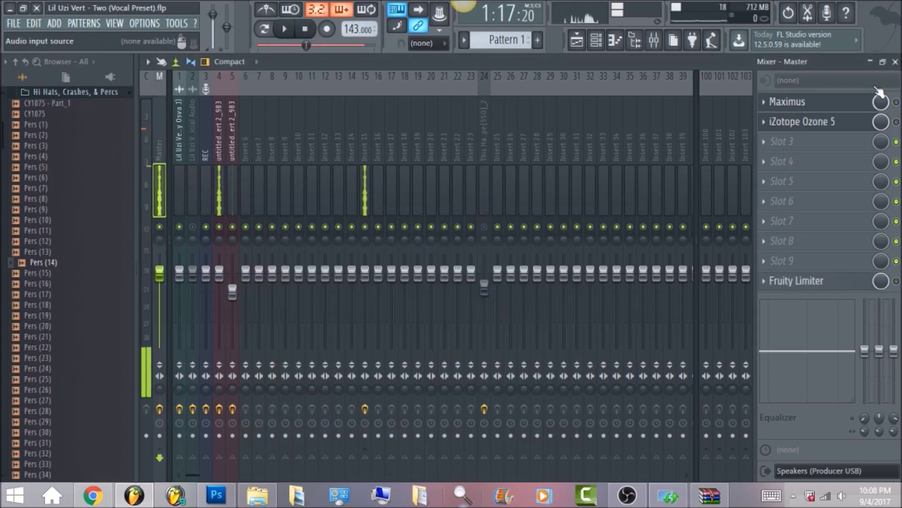
pyautogui.click(773, 102)
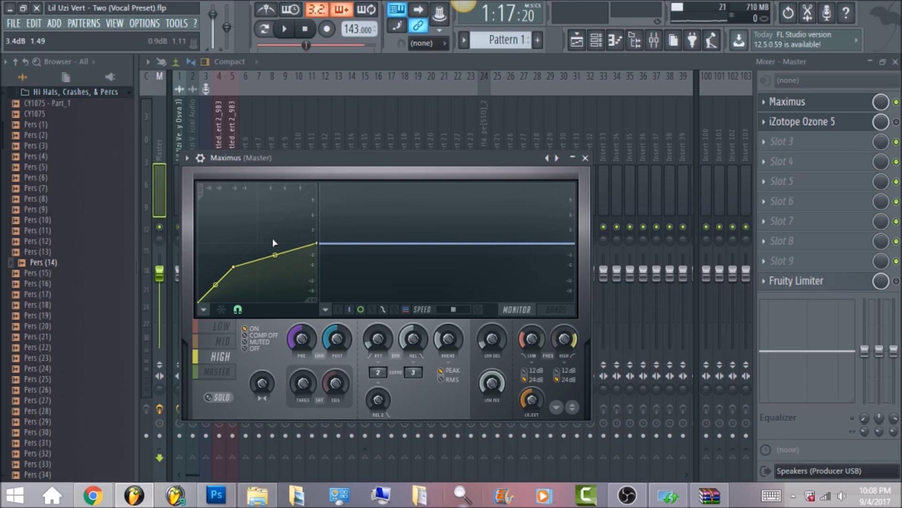
pyautogui.click(223, 341)
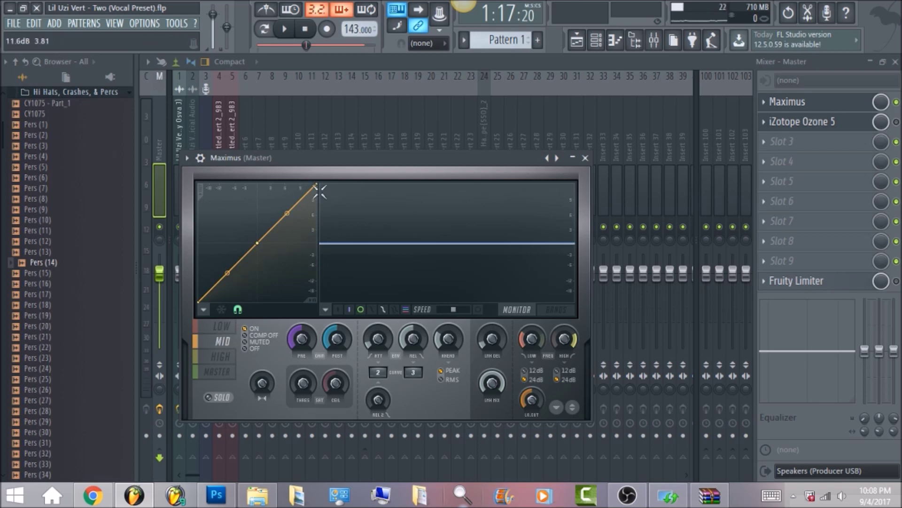
pyautogui.click(231, 325)
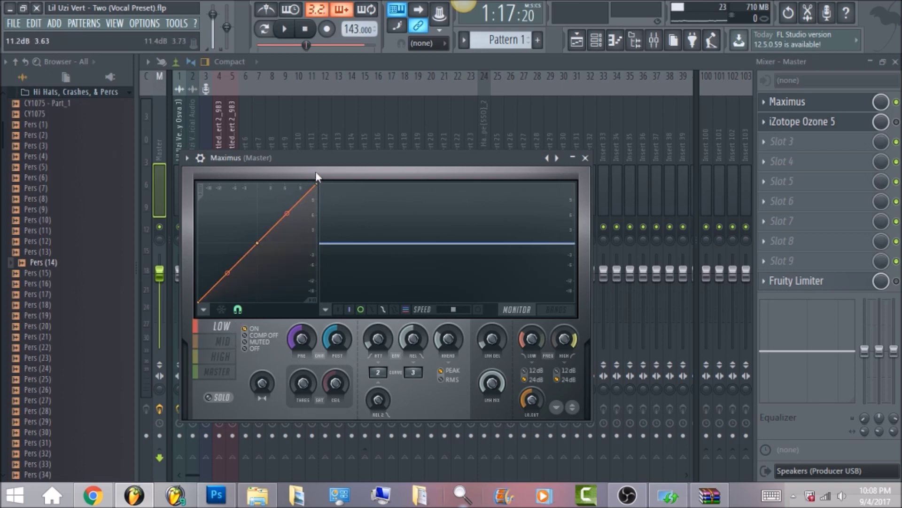
pyautogui.click(220, 371)
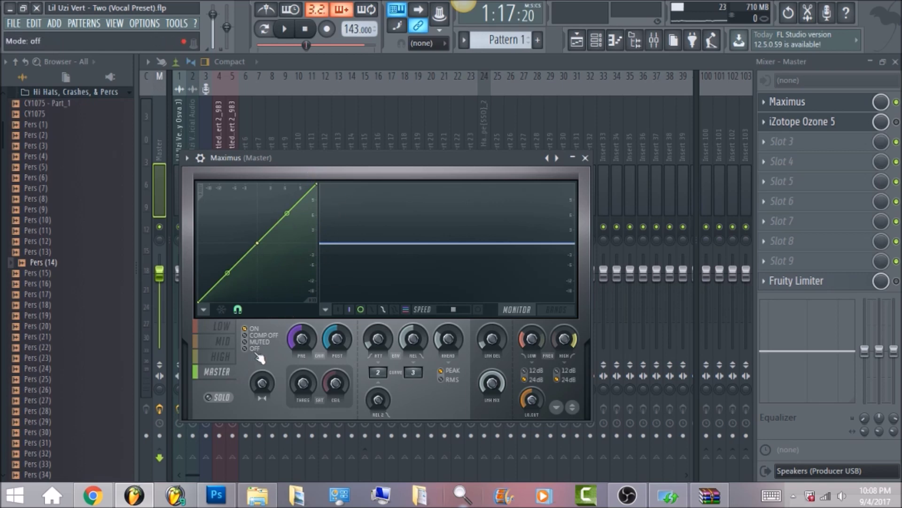
pyautogui.click(220, 356)
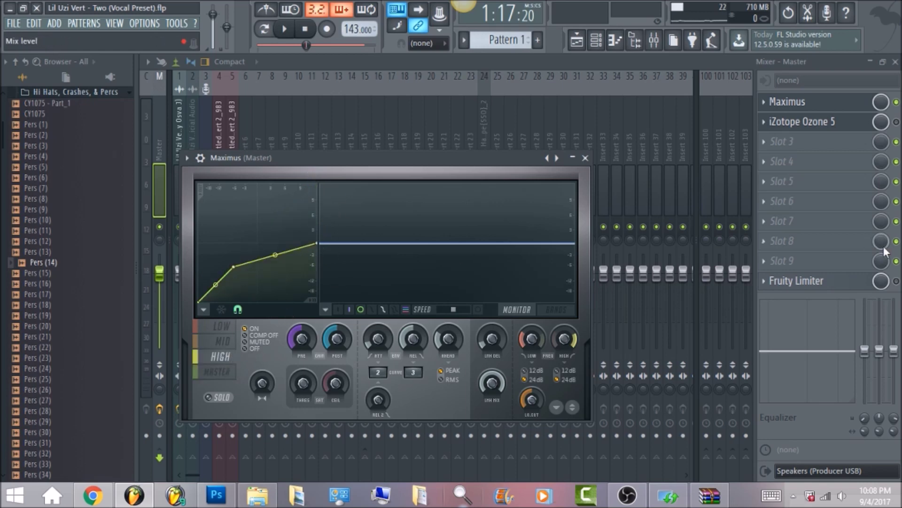
pyautogui.click(850, 102)
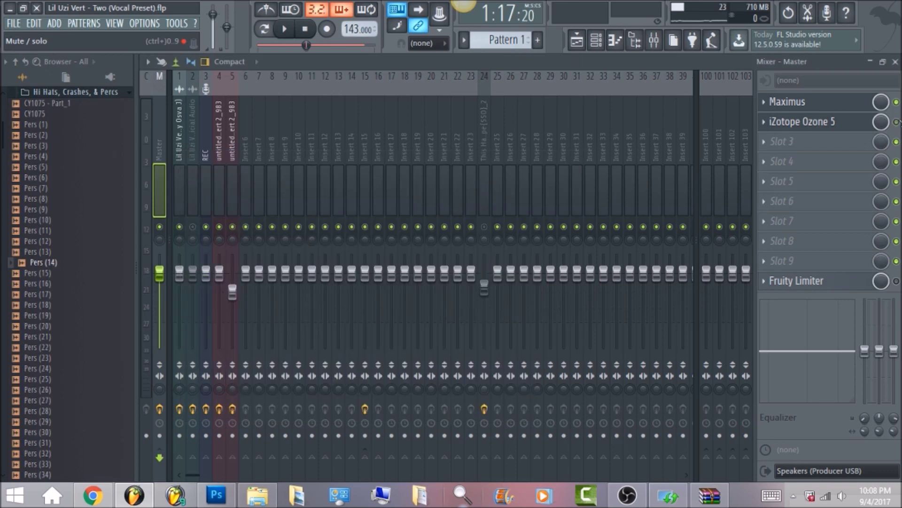
# Enable iZotope Ozone 5 on the master and check the Brickwall Lowpass filter type of post equalizer band 8.
pyautogui.click(855, 122)
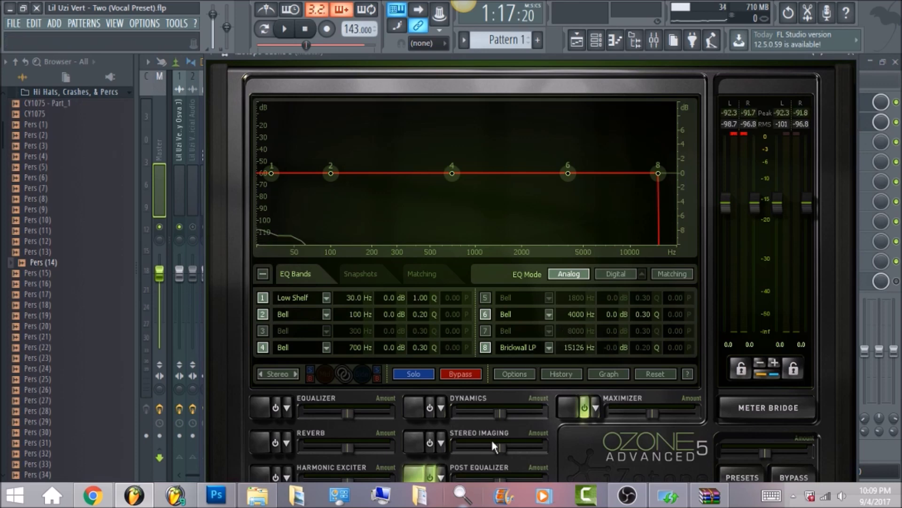
pyautogui.click(549, 347)
pyautogui.moveTo(539, 389)
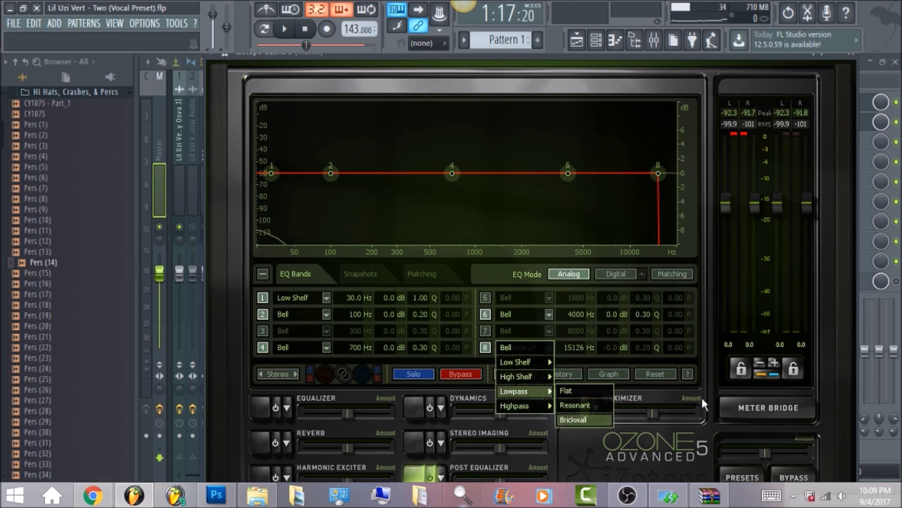
pyautogui.press('Return')
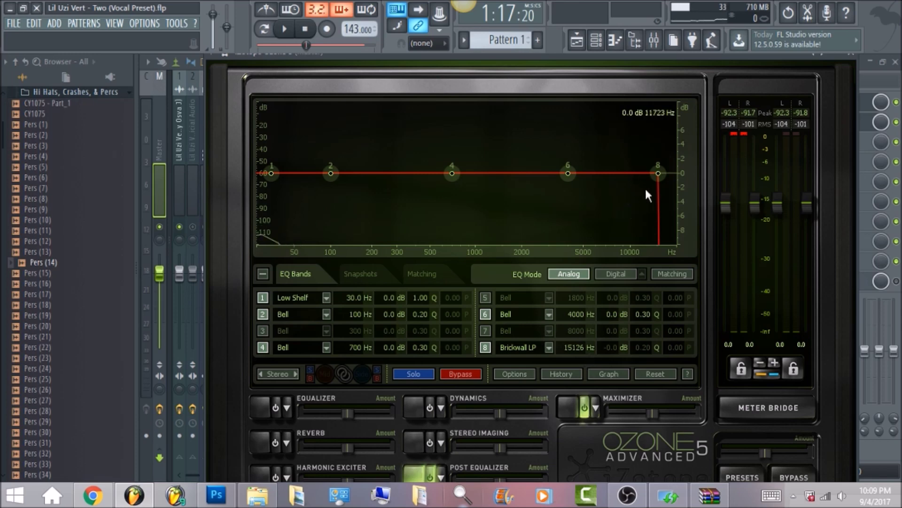
# Review Ozone 5's Maximizer settings and its module order in the filter graph, and return to the mixer.
pyautogui.click(566, 407)
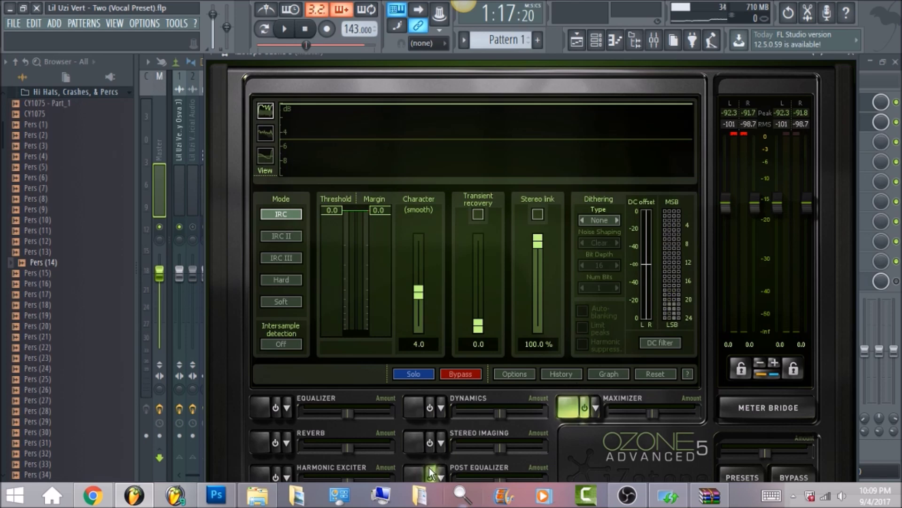
pyautogui.click(610, 376)
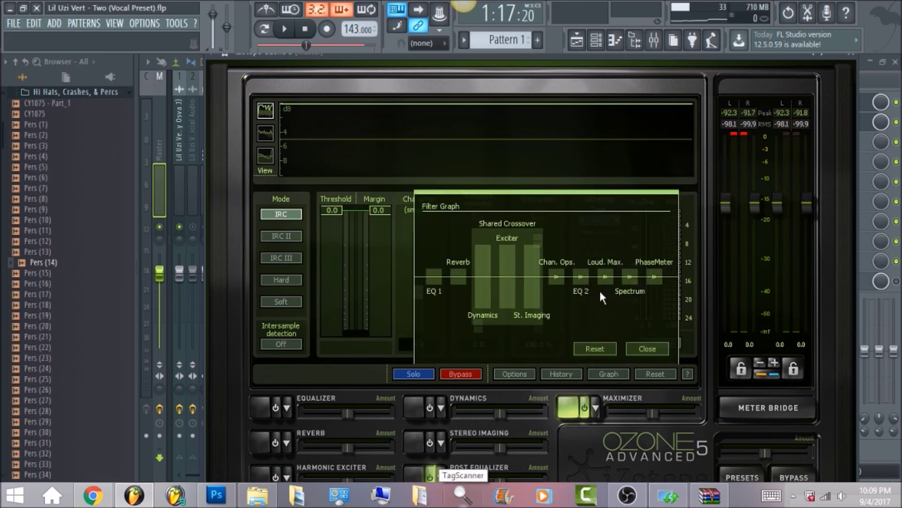
pyautogui.click(640, 349)
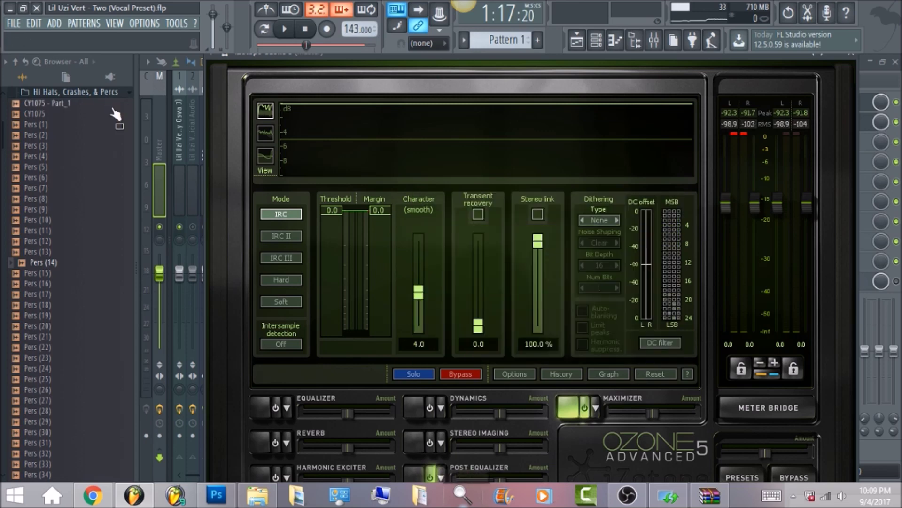
pyautogui.click(160, 134)
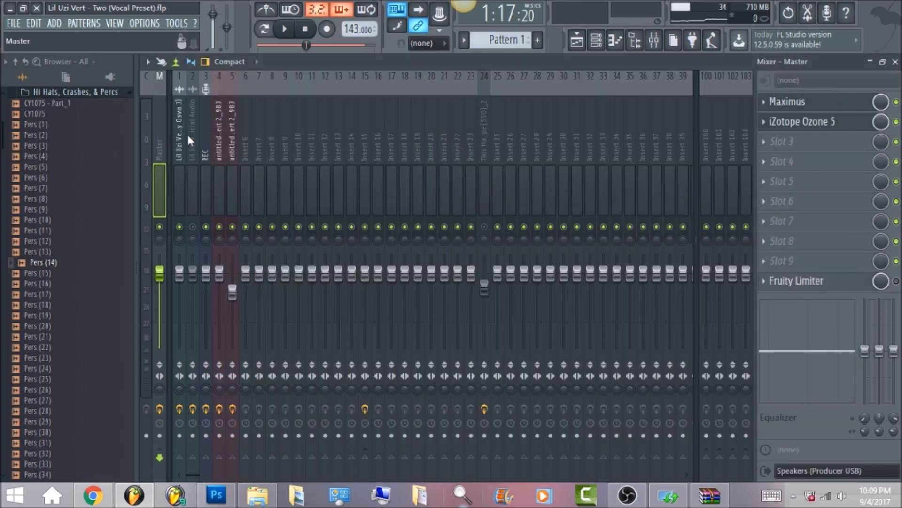
# Play back the full mix with the master effects while following the vocal clips in the playlist, and return to the mixer.
pyautogui.click(284, 28)
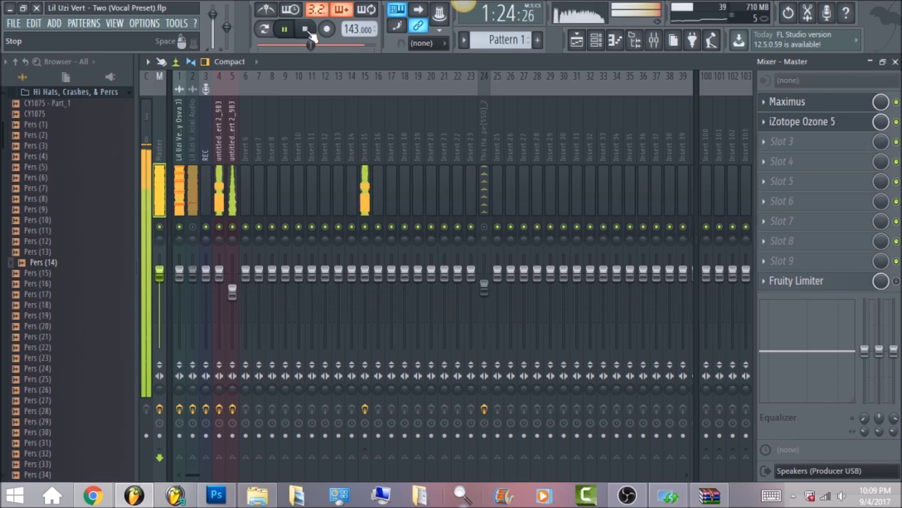
pyautogui.click(578, 40)
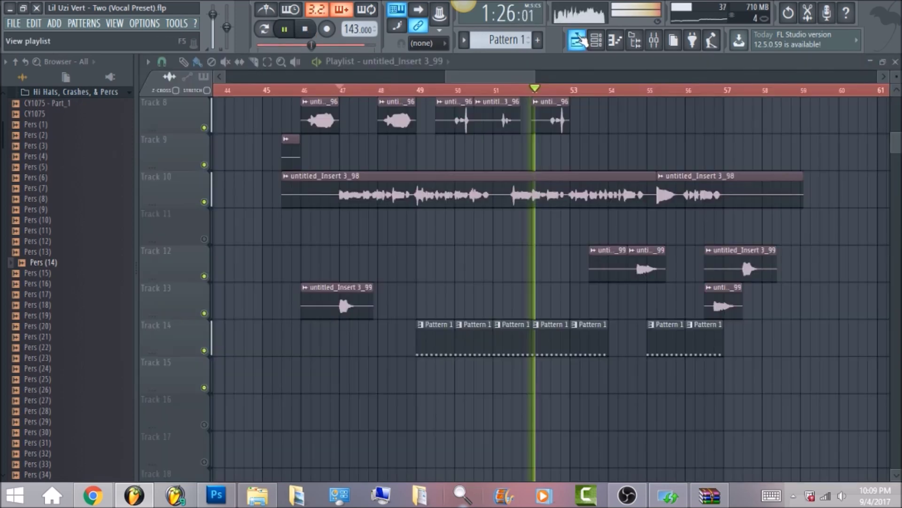
pyautogui.scroll(1, 511, 249)
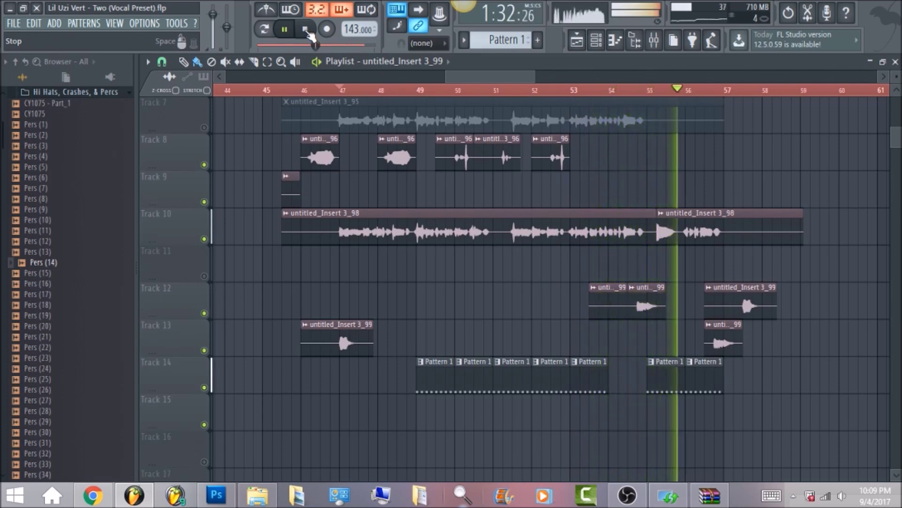
pyautogui.click(307, 31)
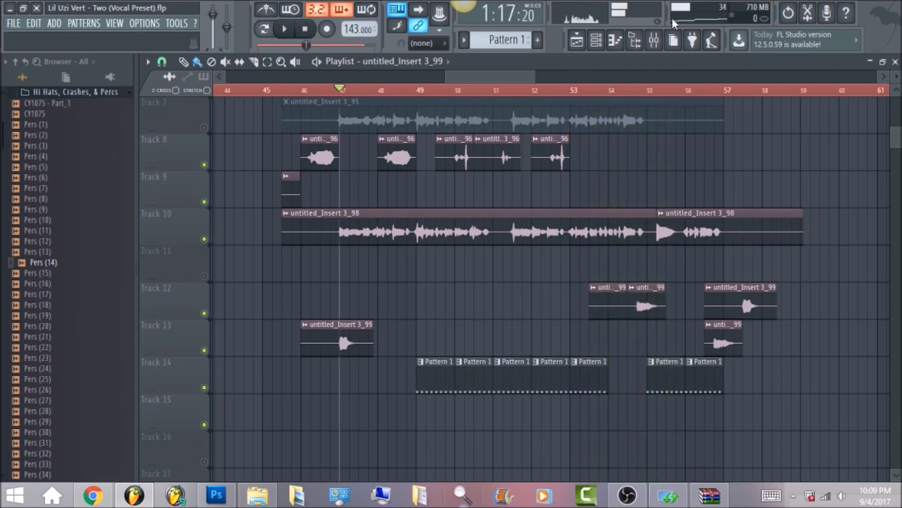
pyautogui.click(654, 40)
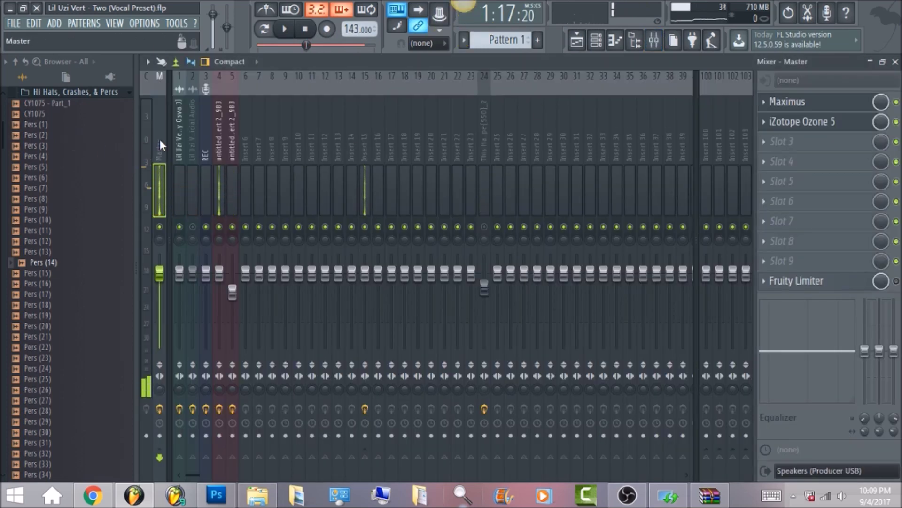